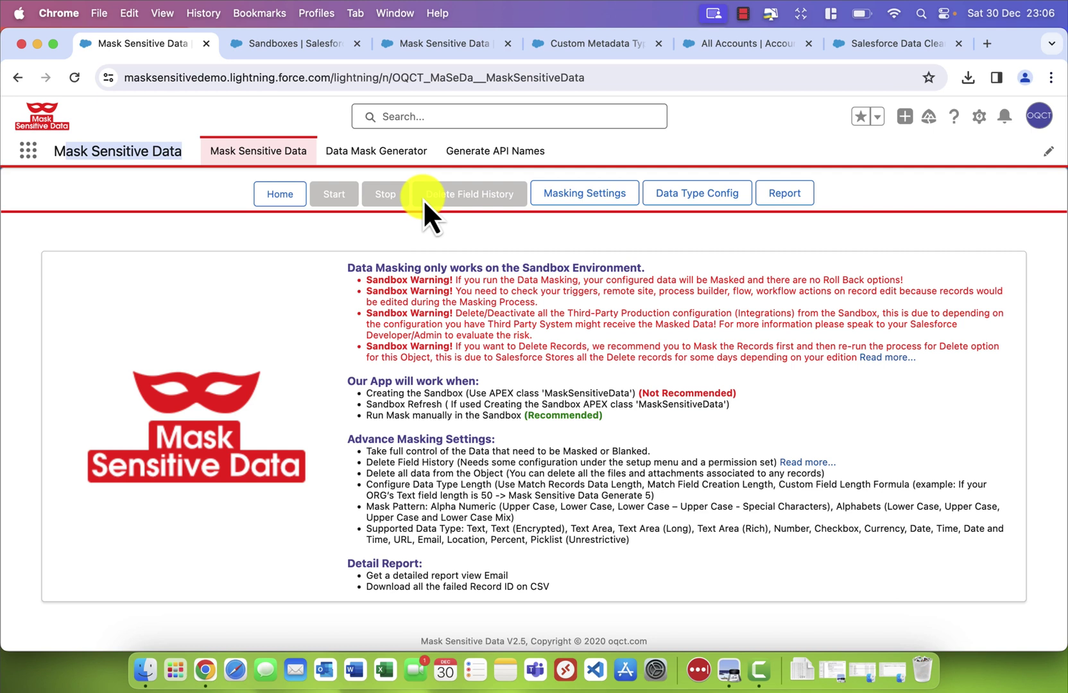
Switch to the Sandboxes list to reach the Test sandbox's Mask Sensitive Data app
{"action": "left_click", "coordinate": [280, 42]}
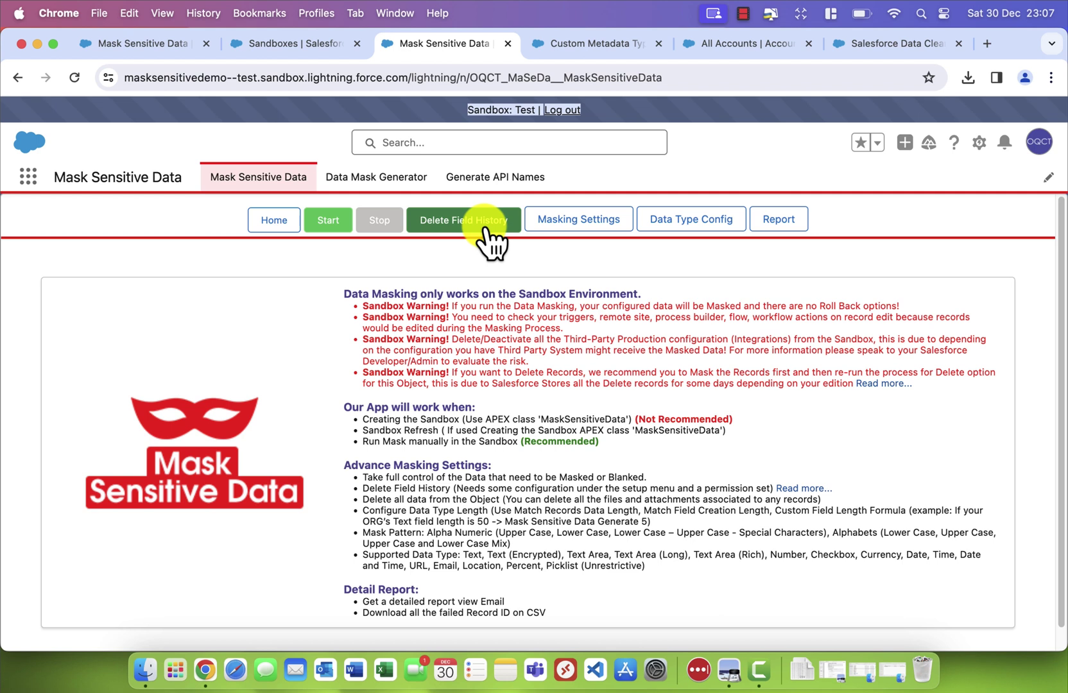
Review the Data Type Config table and the NUMBER type's custom metadata length settings
{"action": "left_click", "coordinate": [709, 226]}
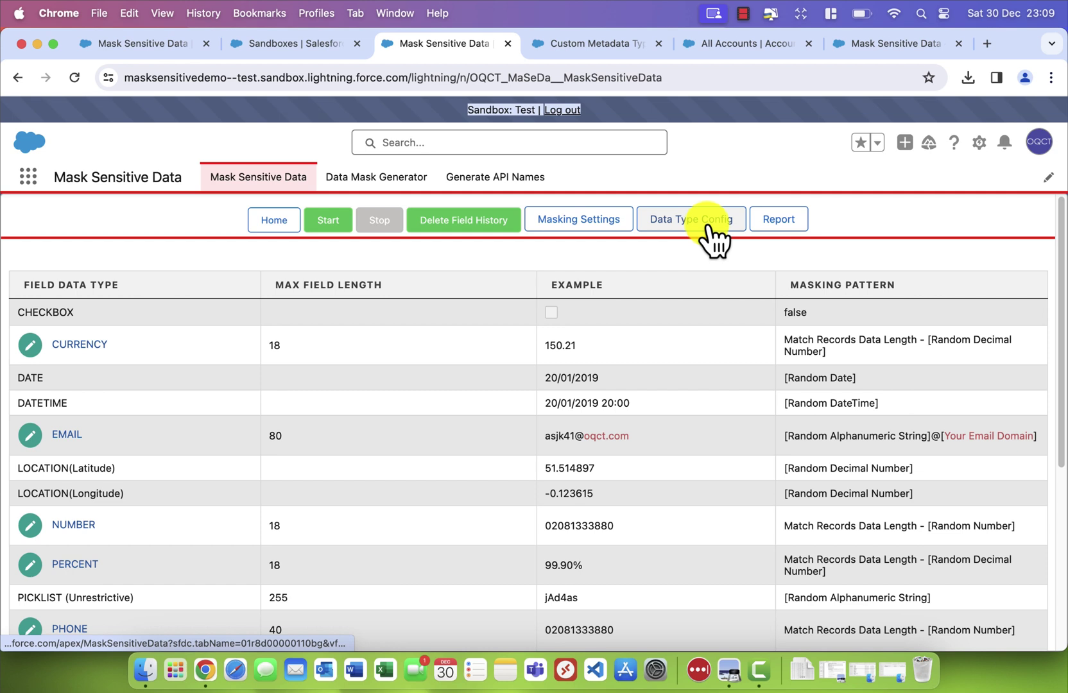
{"action": "scroll", "coordinate": [111, 507], "scroll_direction": "down", "scroll_amount": 5}
{"action": "scroll", "coordinate": [145, 443], "scroll_direction": "up", "scroll_amount": 3}
{"action": "scroll", "coordinate": [145, 443], "scroll_direction": "down", "scroll_amount": 1}
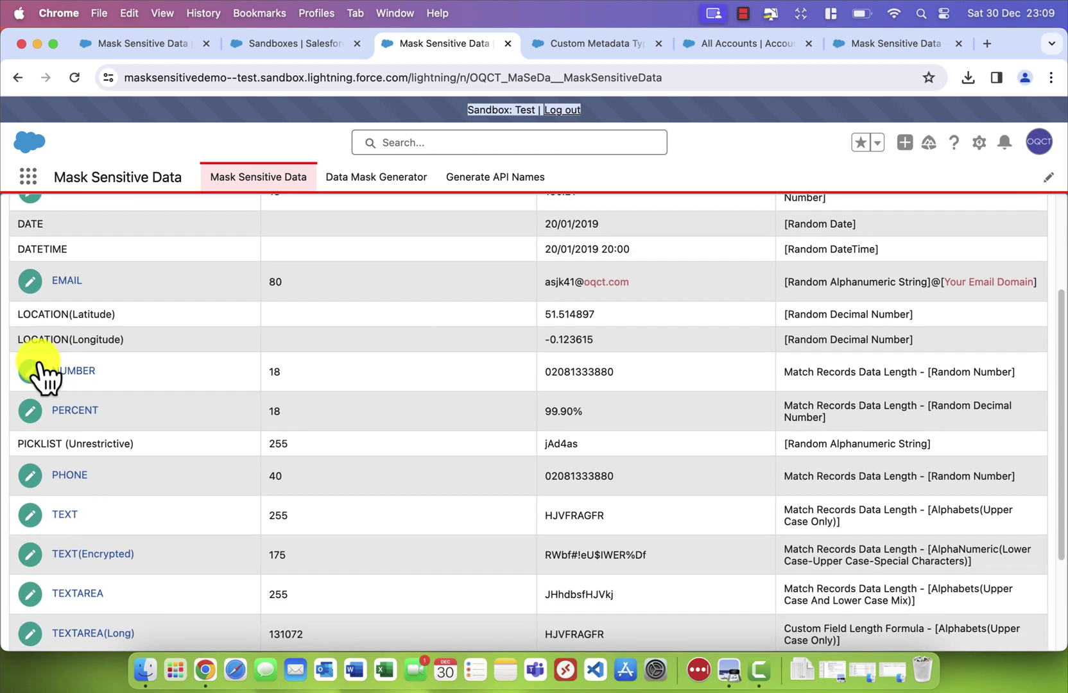
{"action": "left_click", "coordinate": [37, 366]}
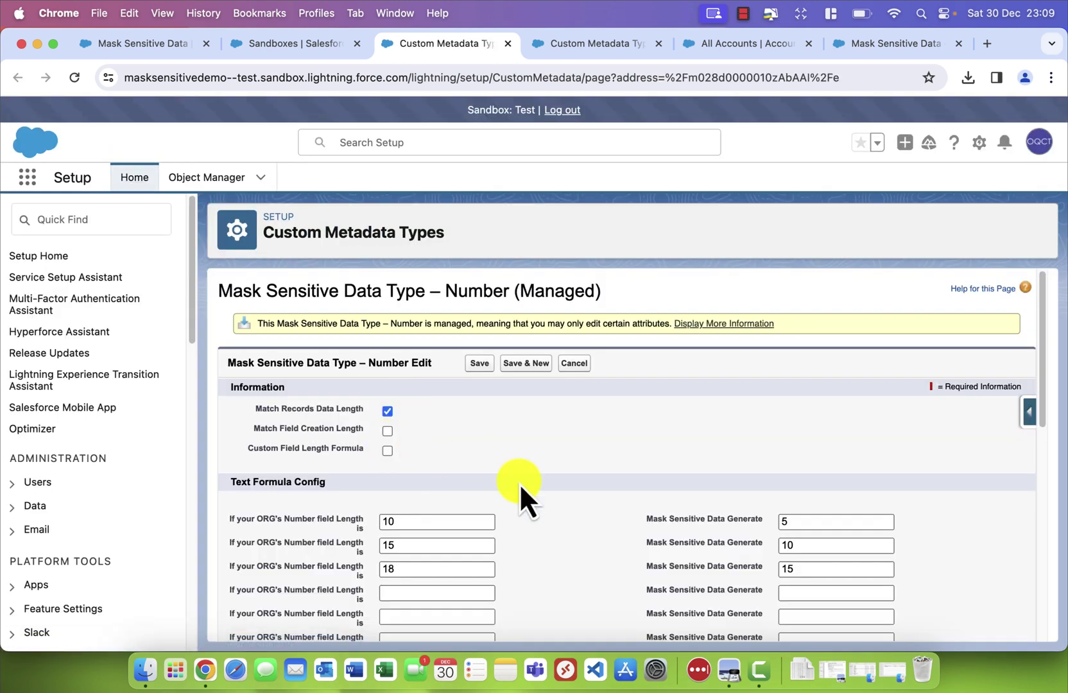
{"action": "scroll", "coordinate": [347, 362], "scroll_direction": "down", "scroll_amount": 2}
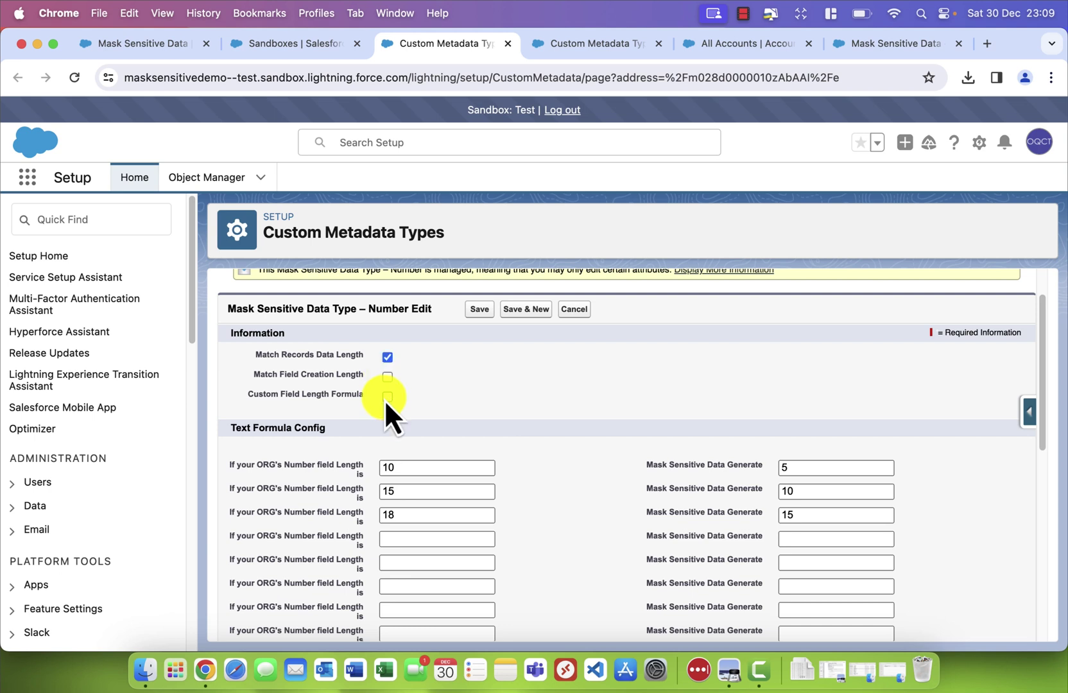
{"action": "scroll", "coordinate": [422, 469], "scroll_direction": "down", "scroll_amount": 2}
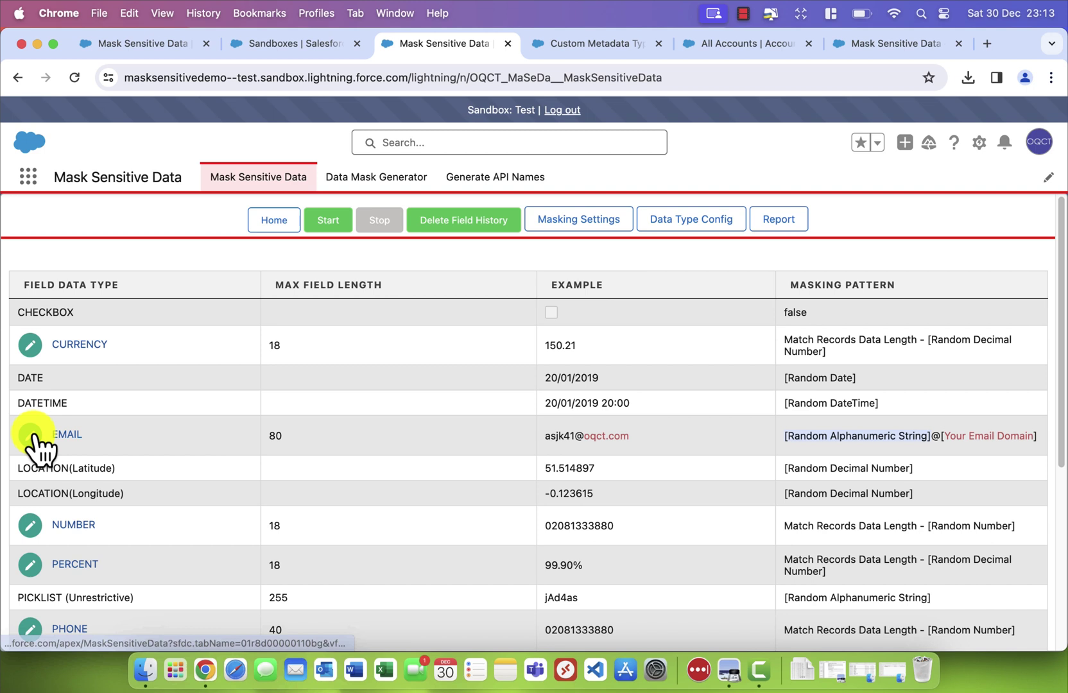
Replace the Email Domain masking name with test-OQCT and save the record
{"action": "left_click", "coordinate": [31, 435]}
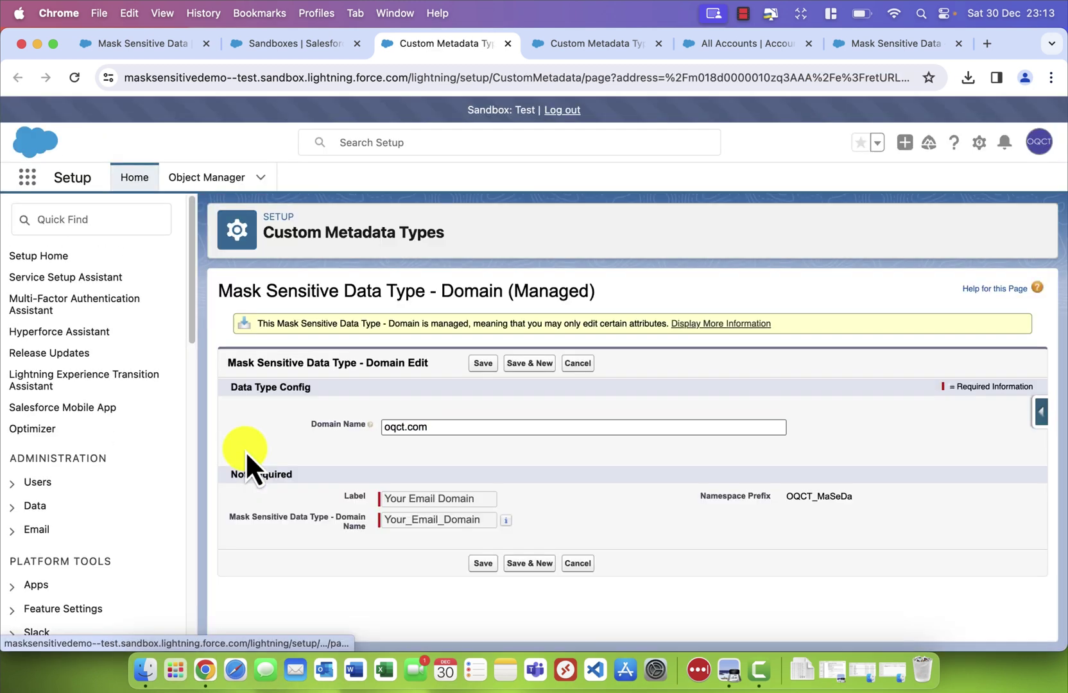
{"action": "double_click", "coordinate": [393, 427]}
{"action": "type", "text": "test"}
{"action": "type", "text": "-OQCT"}
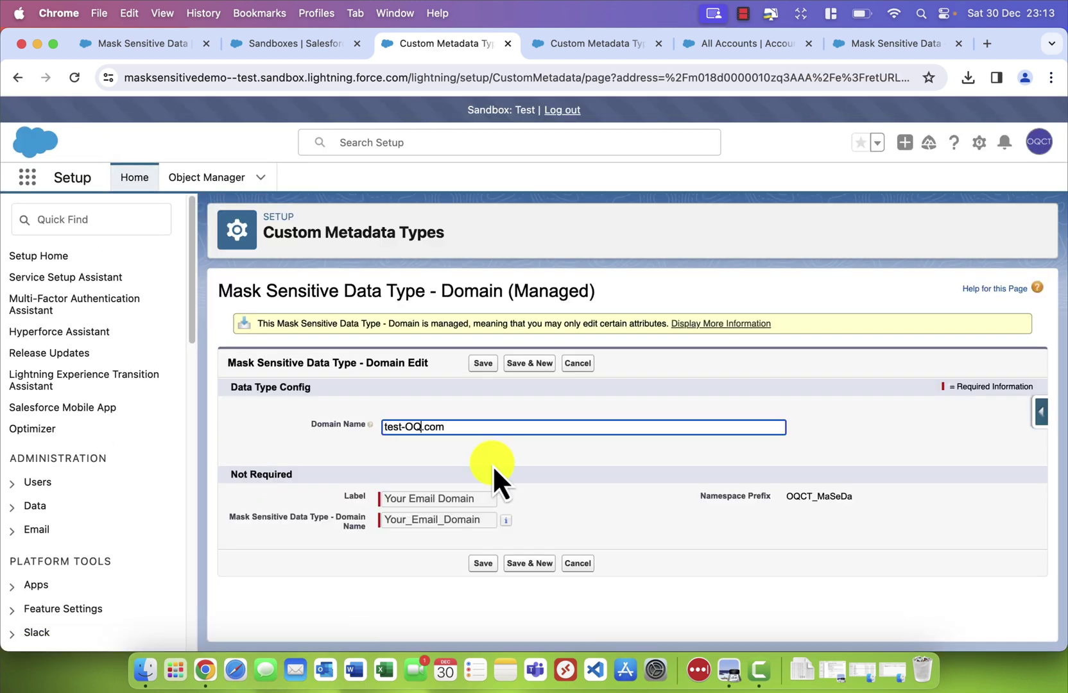
{"action": "left_click", "coordinate": [481, 563]}
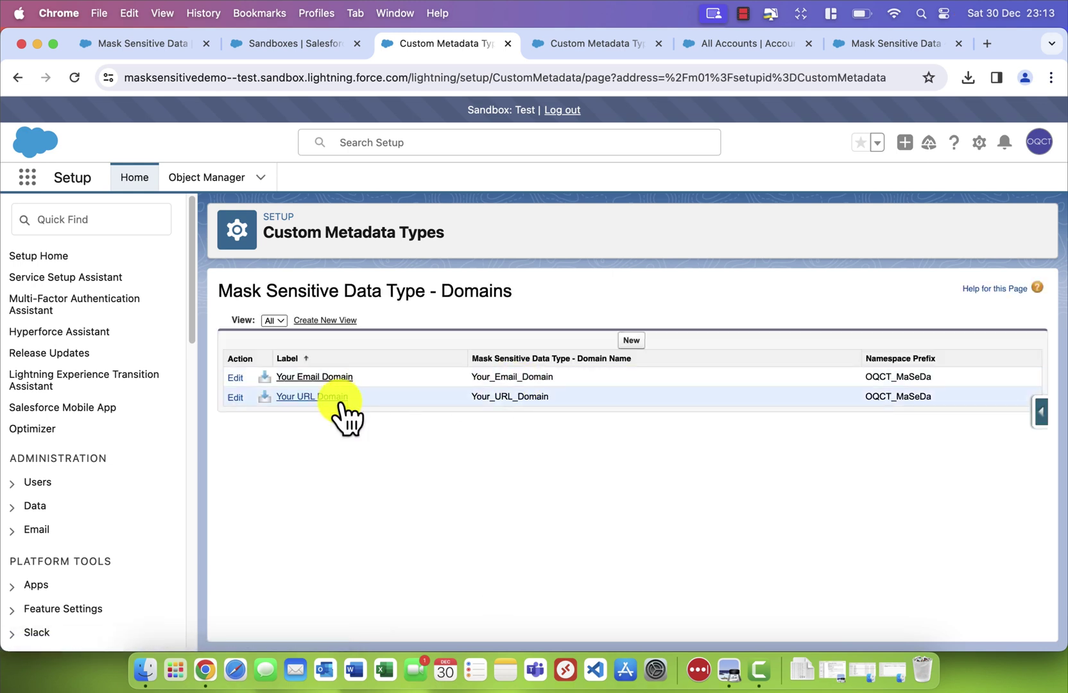
Prefix the URL Domain name with 'URLtest', making it URLtestoqct.com, and save
{"action": "left_click", "coordinate": [236, 397]}
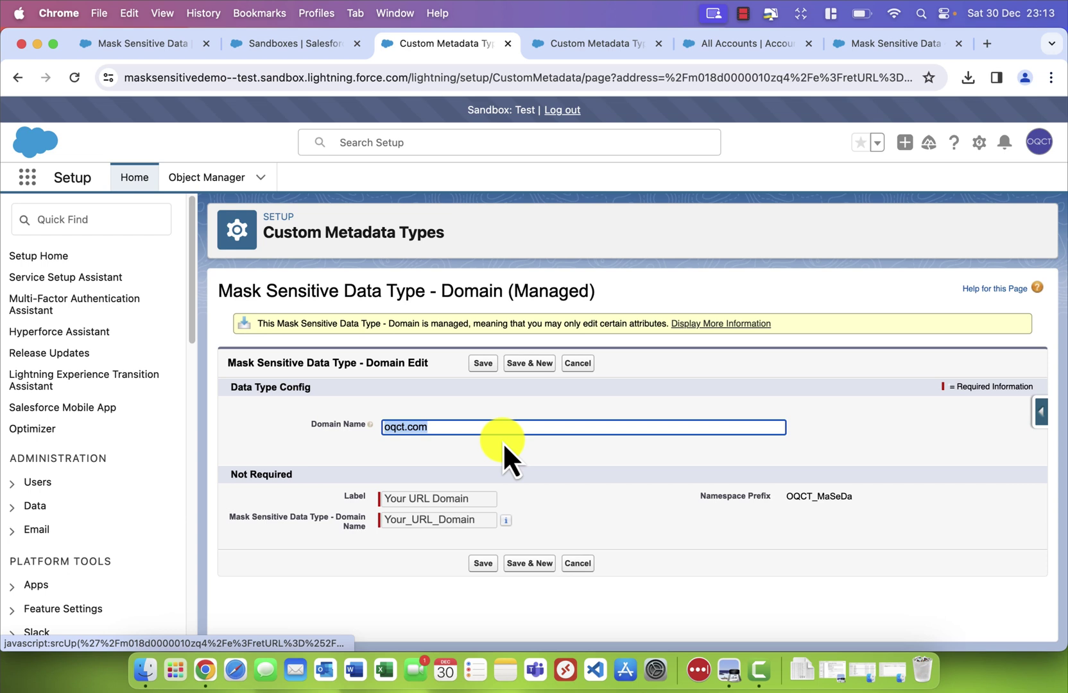
{"action": "key", "text": "Left"}
{"action": "type", "text": "test"}
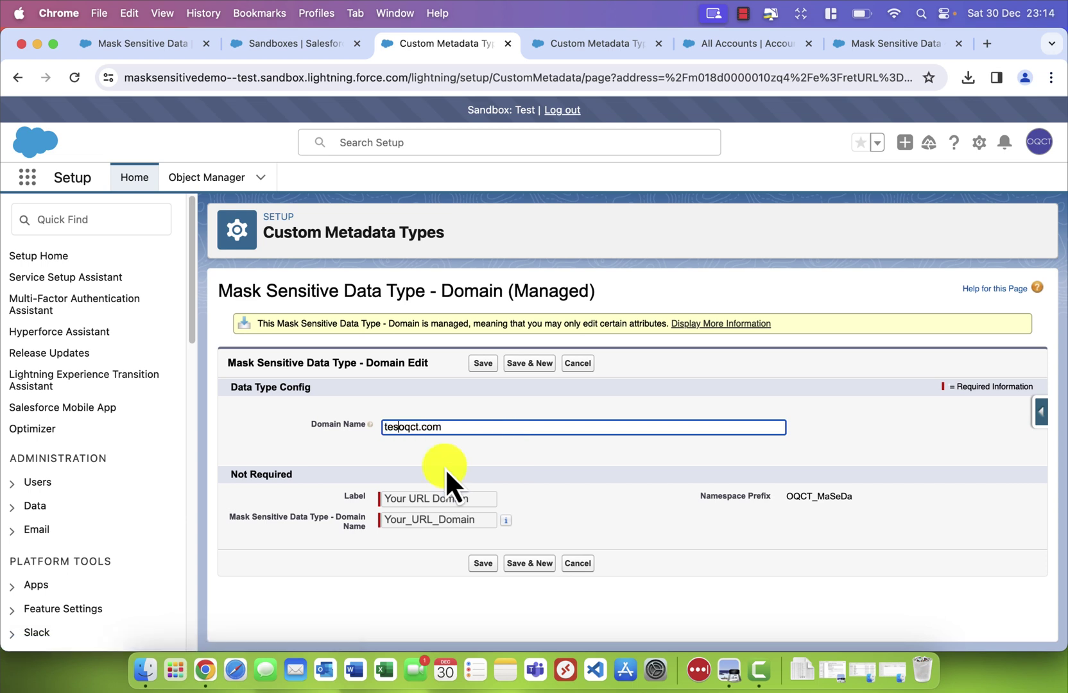
{"action": "key", "text": "super+Left"}
{"action": "type", "text": "URL"}
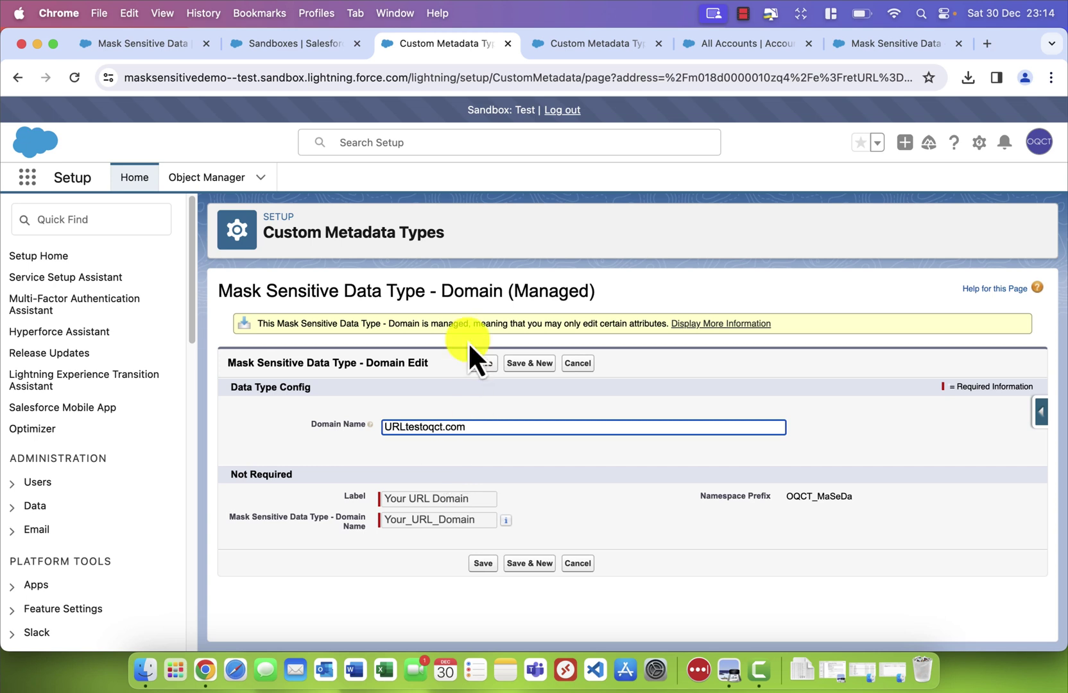
{"action": "left_click", "coordinate": [483, 364]}
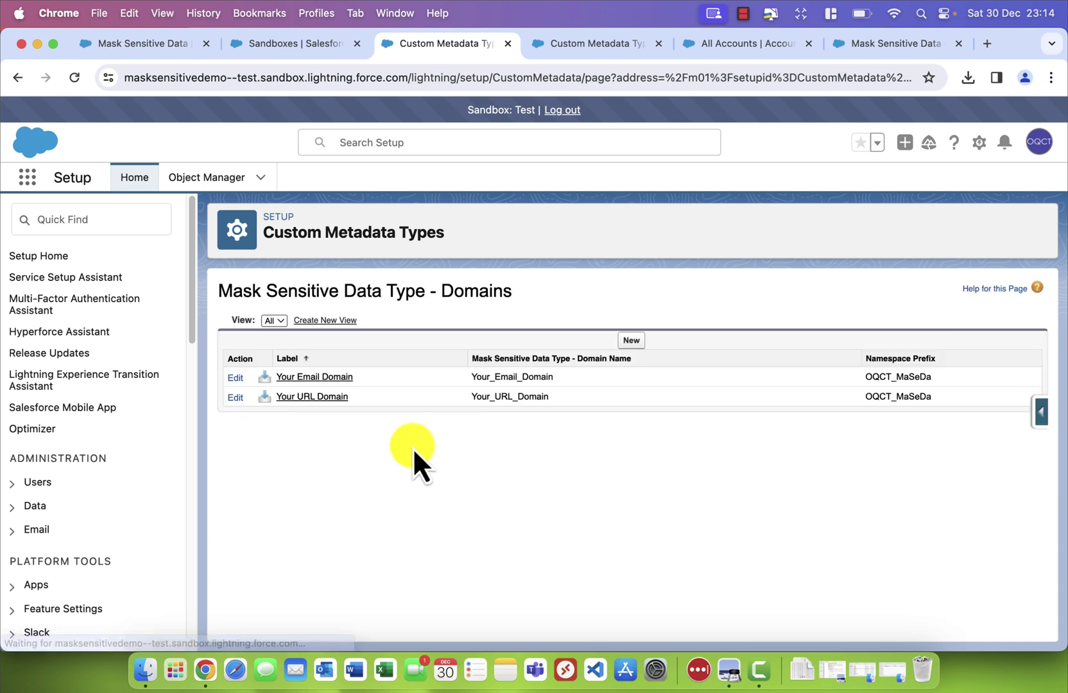
Reopen the Mask Sensitive Data app via the App Launcher and show Data Type Config
{"action": "left_click", "coordinate": [27, 178]}
{"action": "type", "text": "mask"}
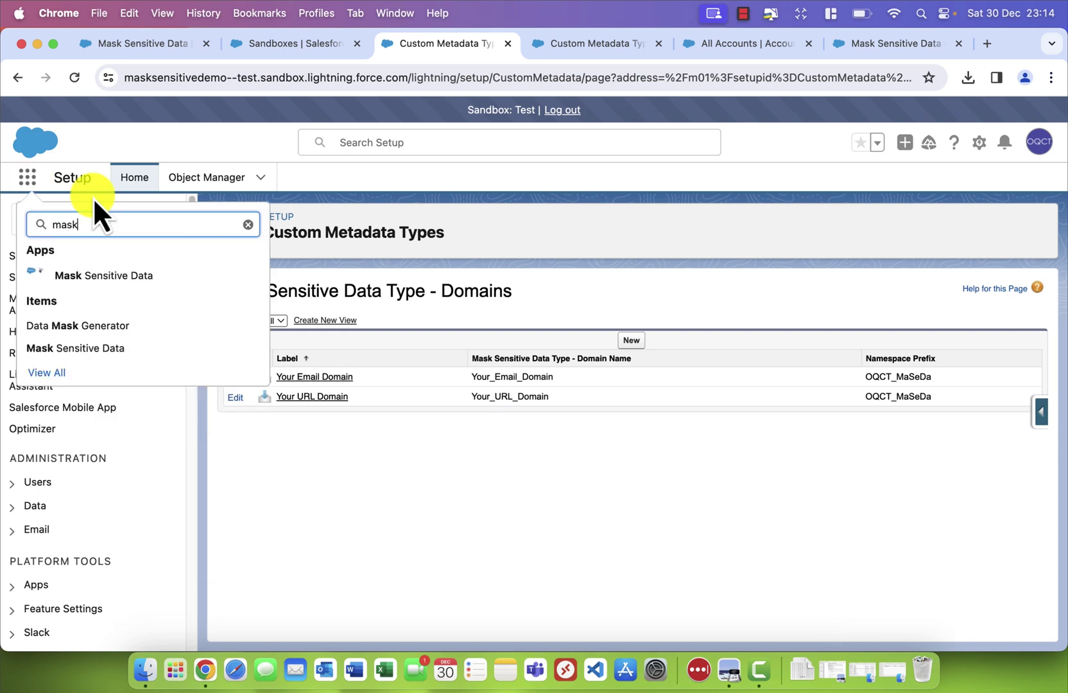
{"action": "left_click", "coordinate": [85, 350]}
{"action": "left_click", "coordinate": [674, 219]}
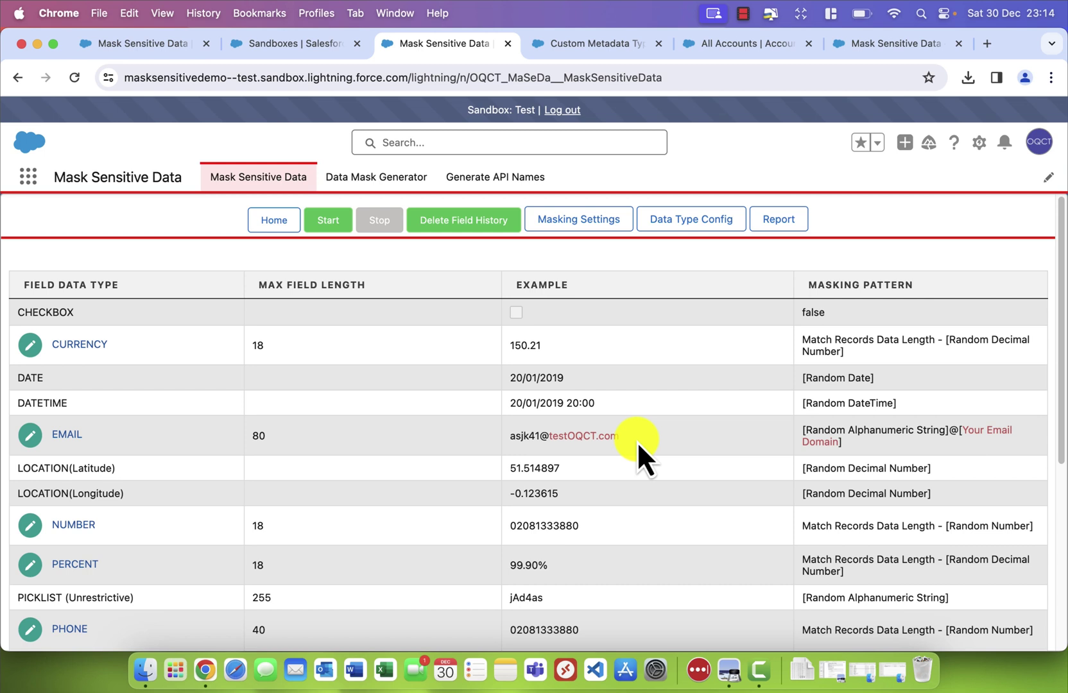
Scroll the data type table to check the EMAIL testOQCT.com and URL URLtestoqct.com examples
{"action": "scroll", "coordinate": [639, 445], "scroll_direction": "down", "scroll_amount": 3}
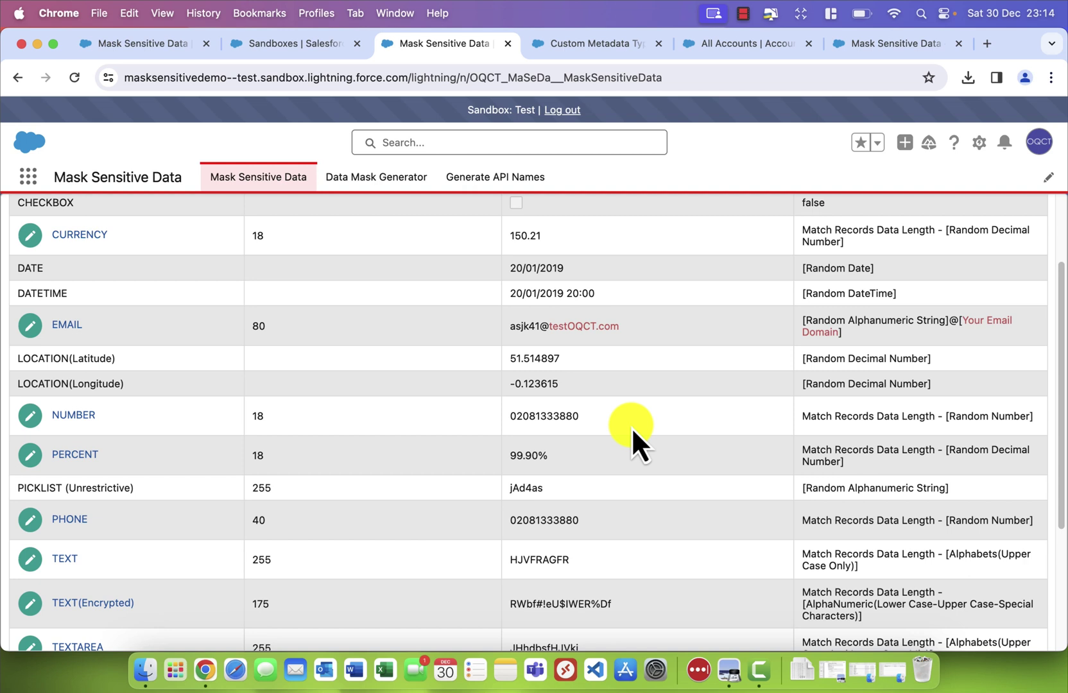
{"action": "scroll", "coordinate": [632, 429], "scroll_direction": "down", "scroll_amount": 5}
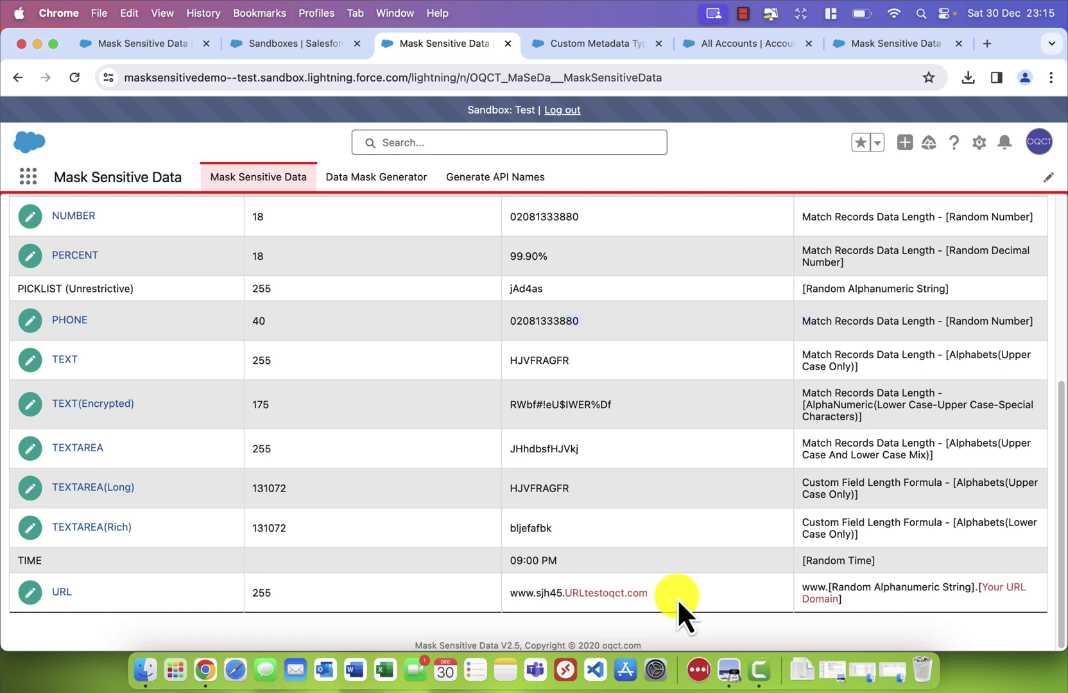
{"action": "scroll", "coordinate": [684, 320], "scroll_direction": "up", "scroll_amount": 5}
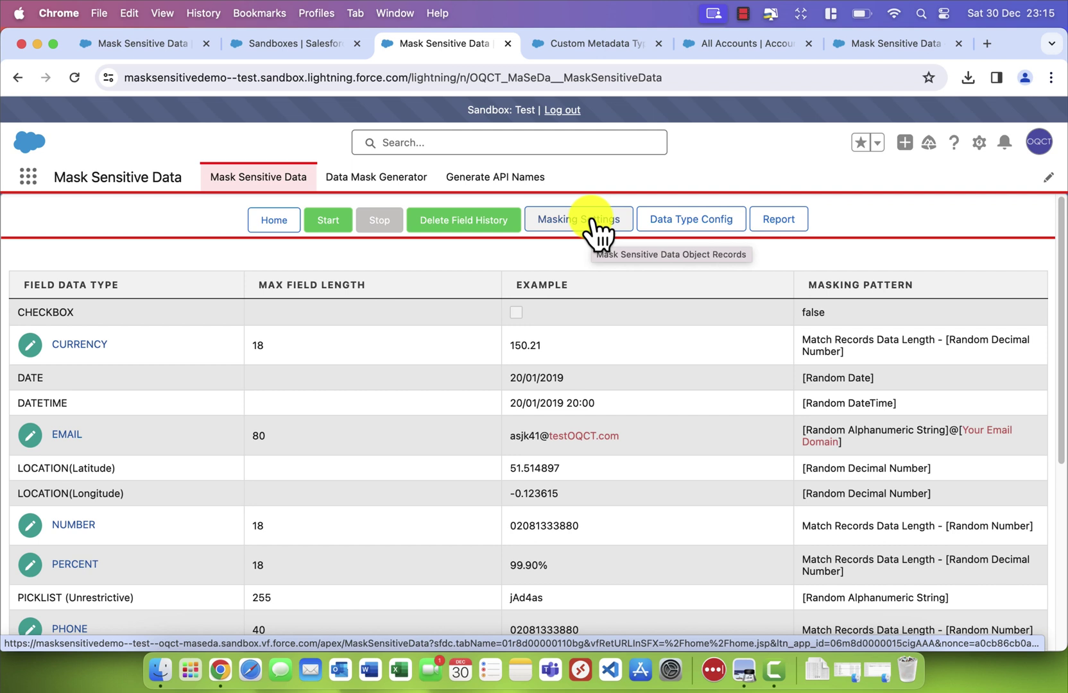
Check that Masking Settings shows 'No records Found', then duplicate the app's browser tab
{"action": "left_click", "coordinate": [590, 220]}
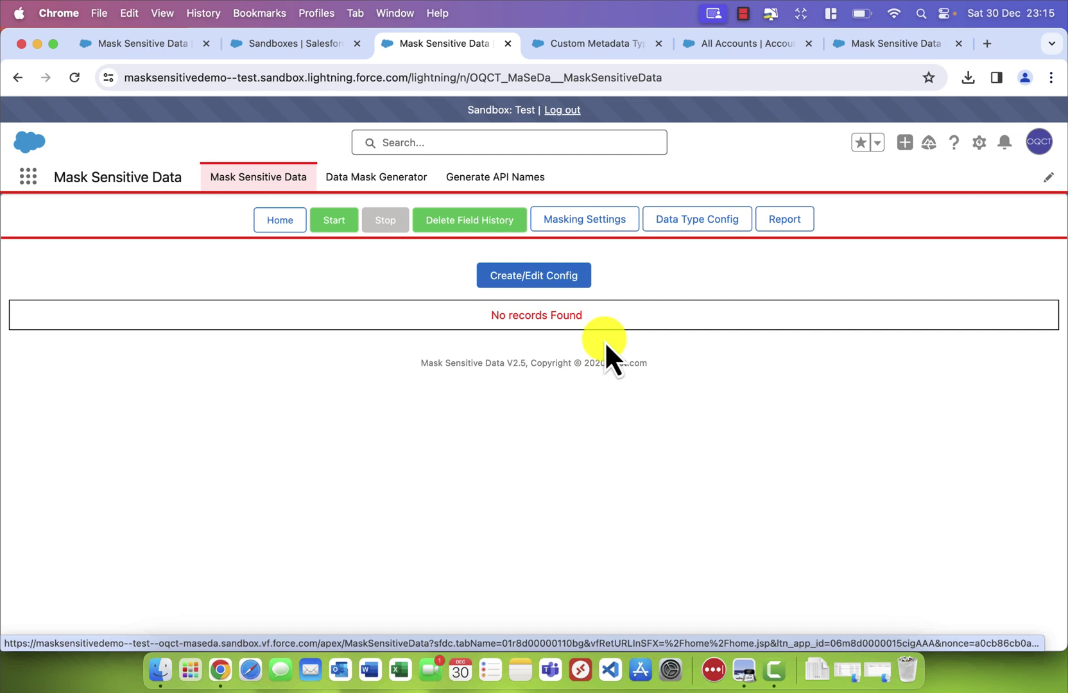
{"action": "right_click", "coordinate": [503, 41]}
{"action": "left_click", "coordinate": [565, 147]}
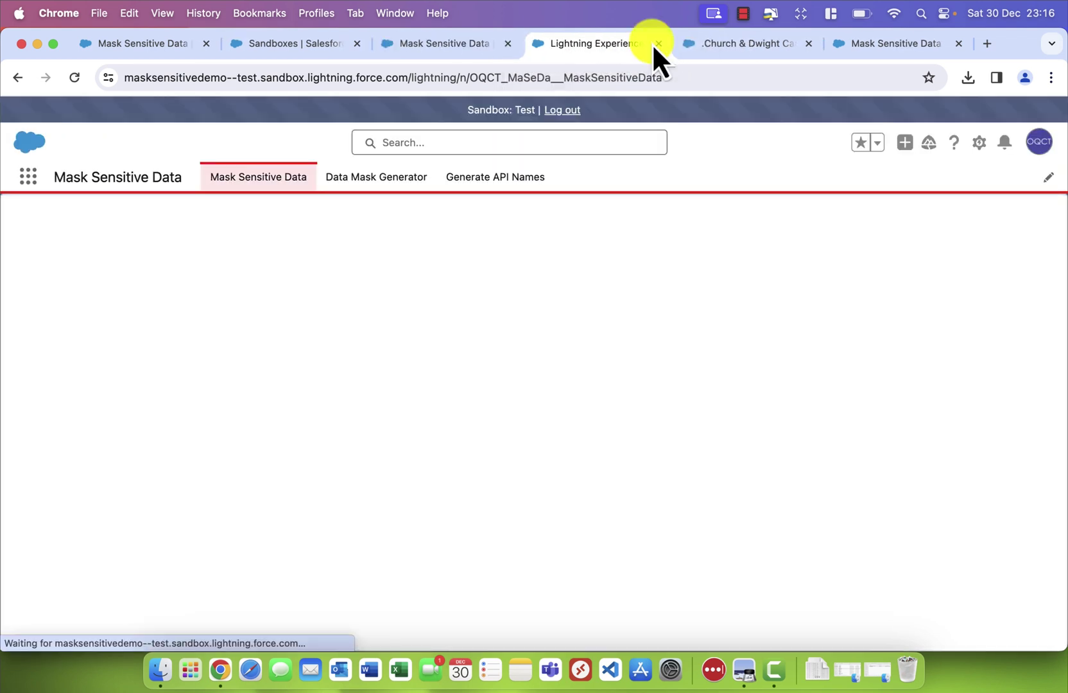
On Generate API Names, load all org objects and choose Account
{"action": "left_click", "coordinate": [514, 193]}
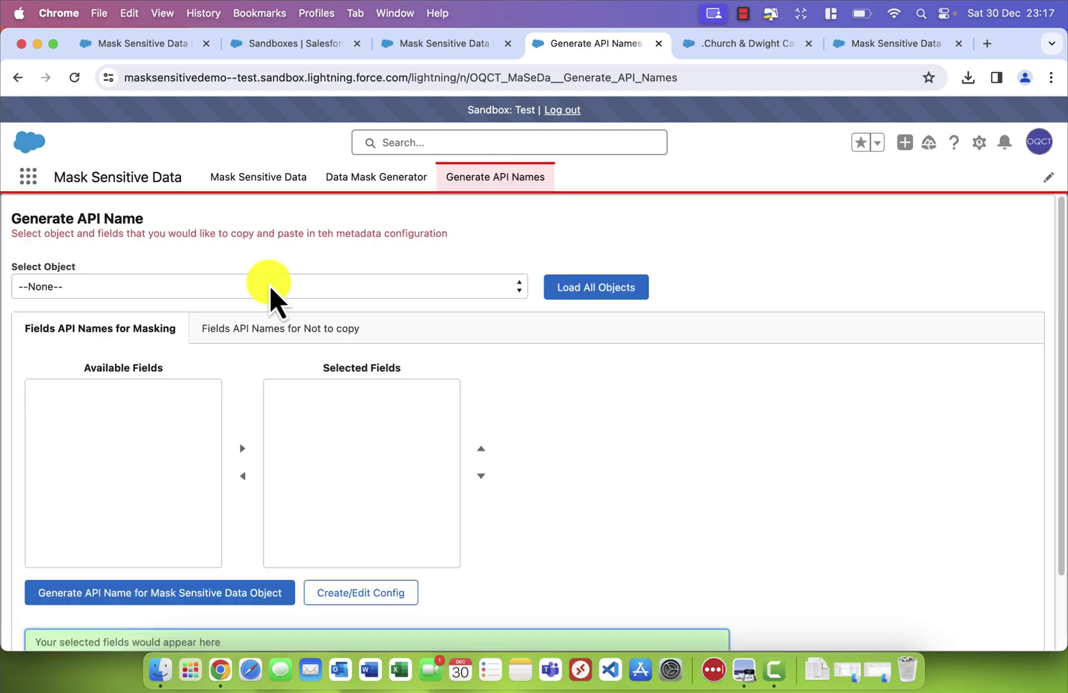
{"action": "left_click", "coordinate": [266, 298]}
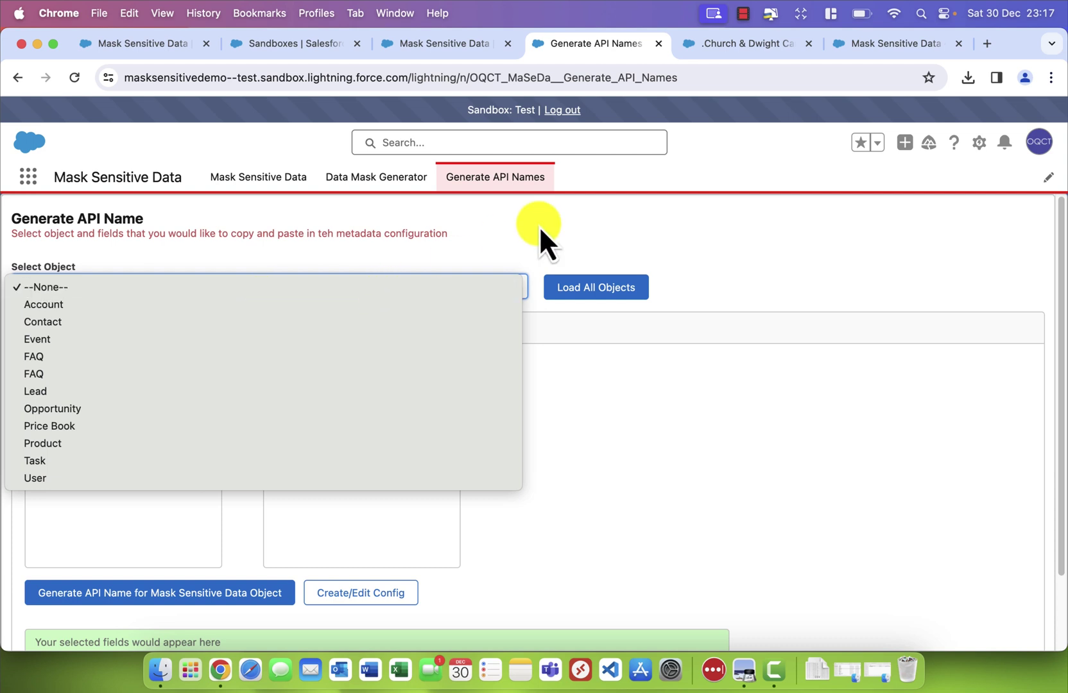
{"action": "left_click", "coordinate": [568, 280]}
{"action": "left_click", "coordinate": [590, 294]}
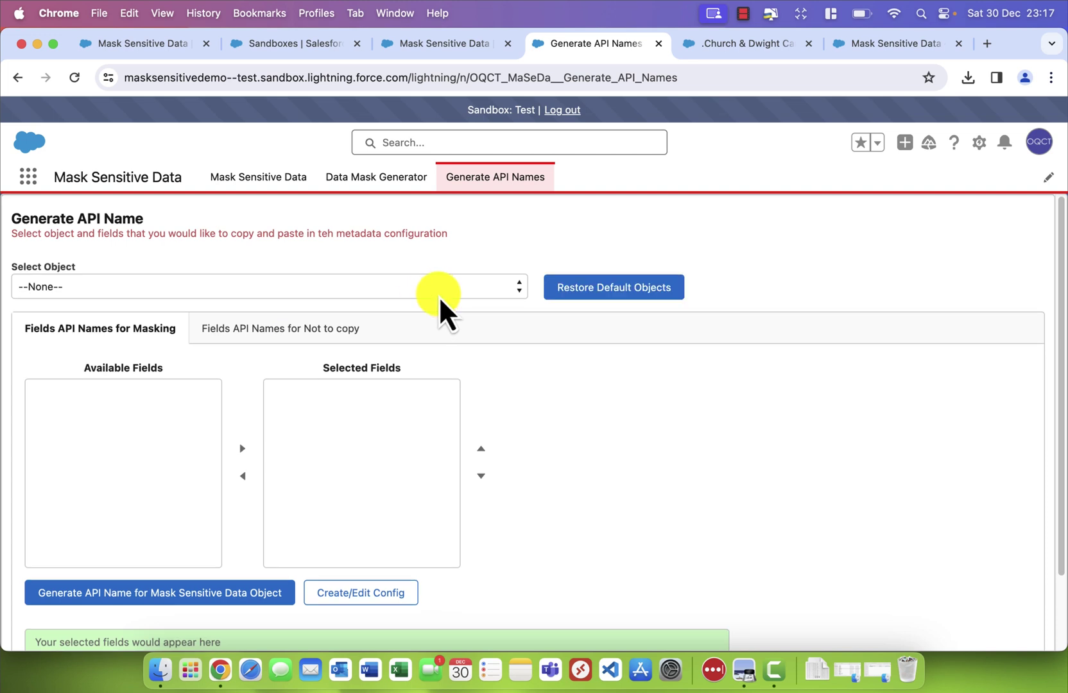
{"action": "left_click", "coordinate": [203, 286]}
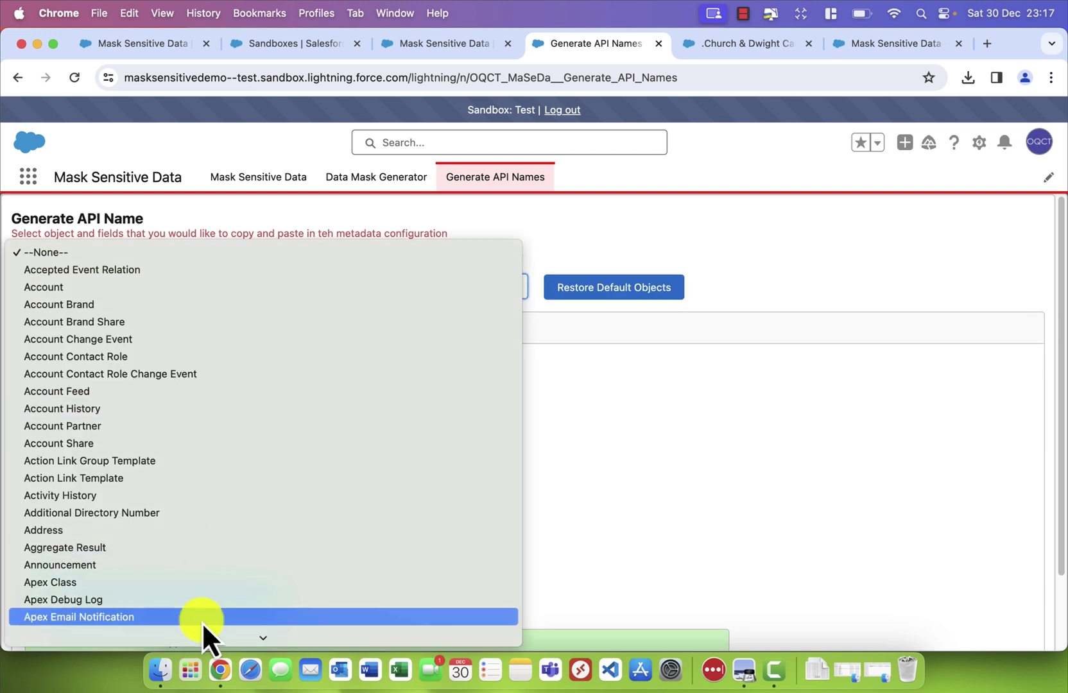
{"action": "scroll", "coordinate": [188, 512], "scroll_direction": "down", "scroll_amount": 15}
{"action": "scroll", "coordinate": [186, 506], "scroll_direction": "up", "scroll_amount": 15}
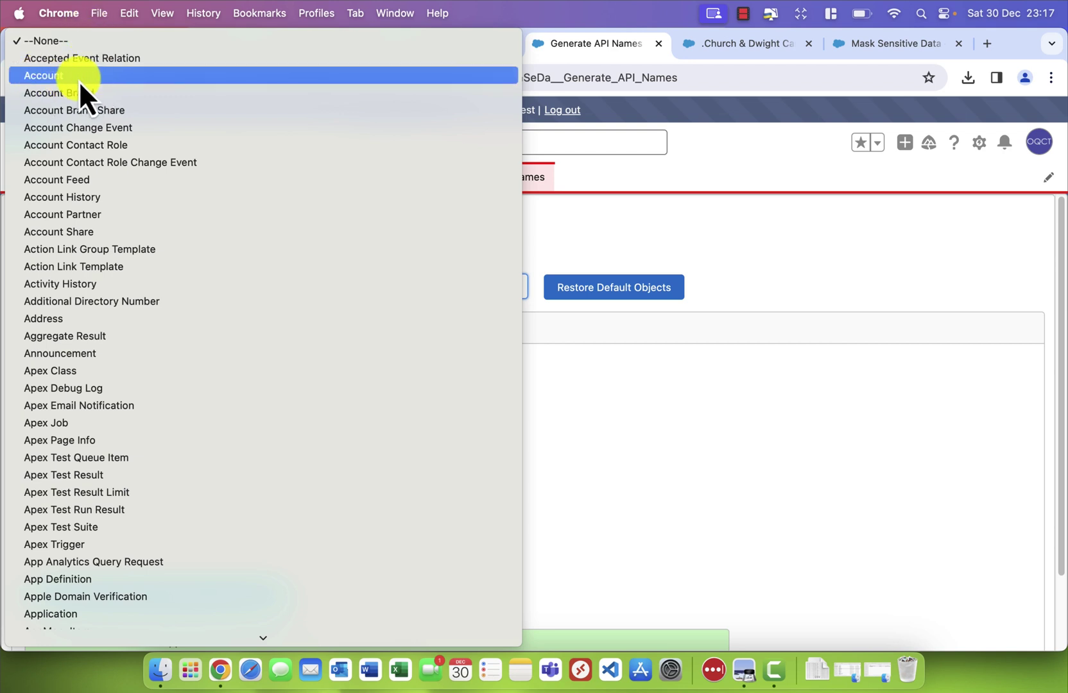
{"action": "left_click", "coordinate": [80, 77]}
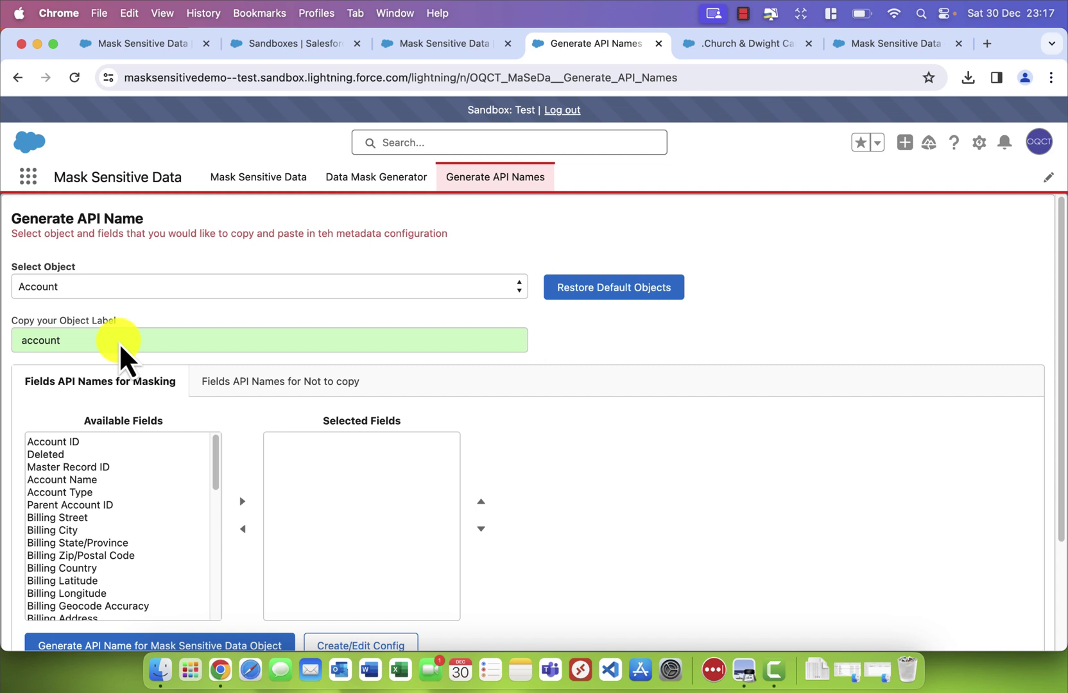
Move Account Name through Website into the selected fields and generate their API names
{"action": "left_click", "coordinate": [90, 454]}
{"action": "left_click", "coordinate": [106, 468]}
{"action": "left_click", "coordinate": [110, 492]}
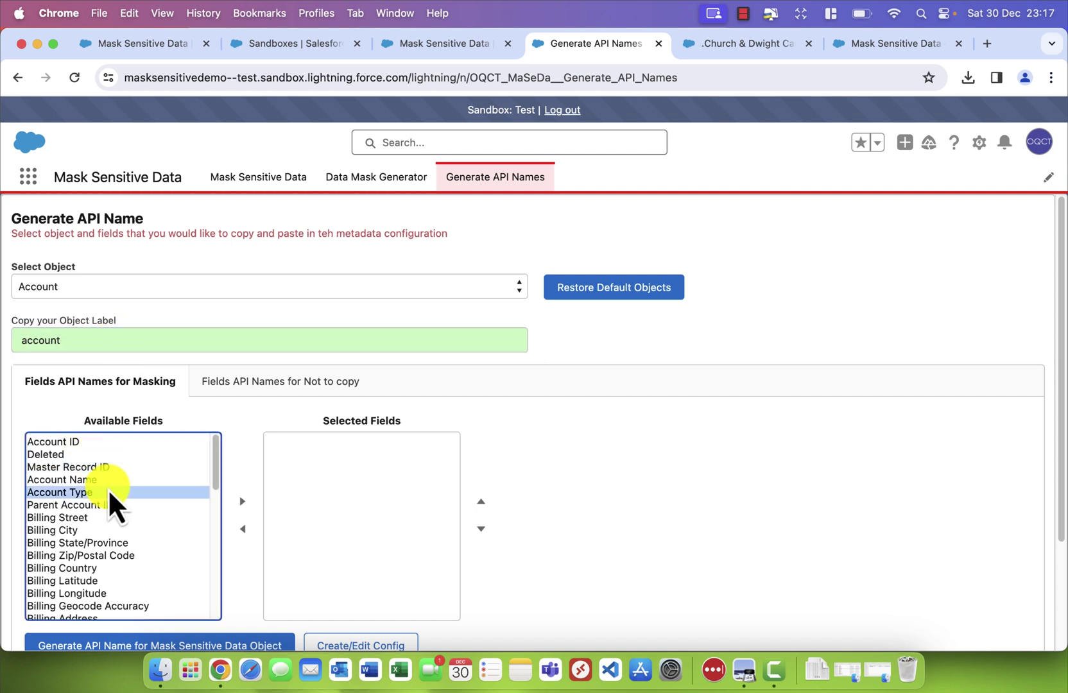
{"action": "left_click_drag", "start_coordinate": [110, 482], "coordinate": [94, 450]}
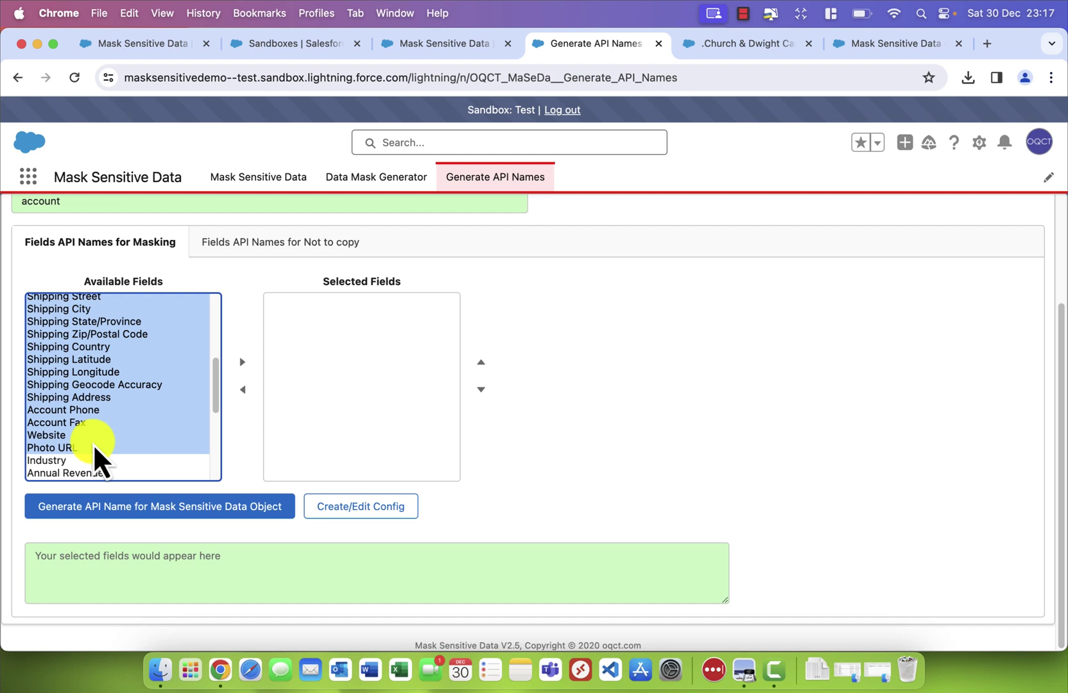
{"action": "left_click_drag", "start_coordinate": [94, 450], "coordinate": [97, 437]}
{"action": "left_click", "coordinate": [243, 362]}
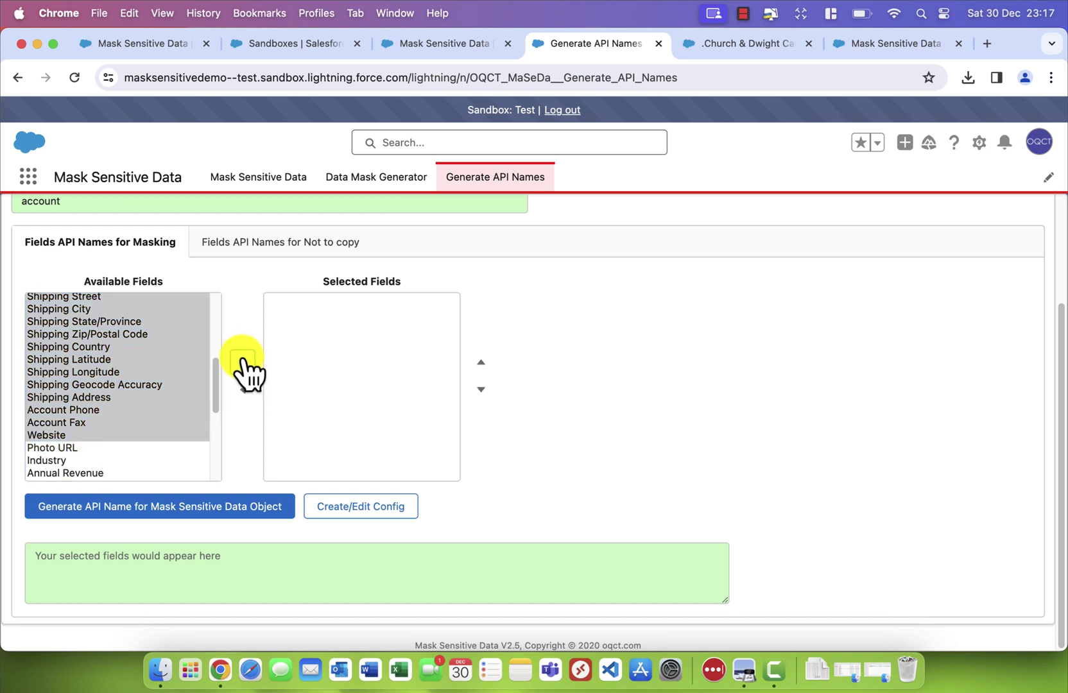
{"action": "left_click", "coordinate": [319, 378]}
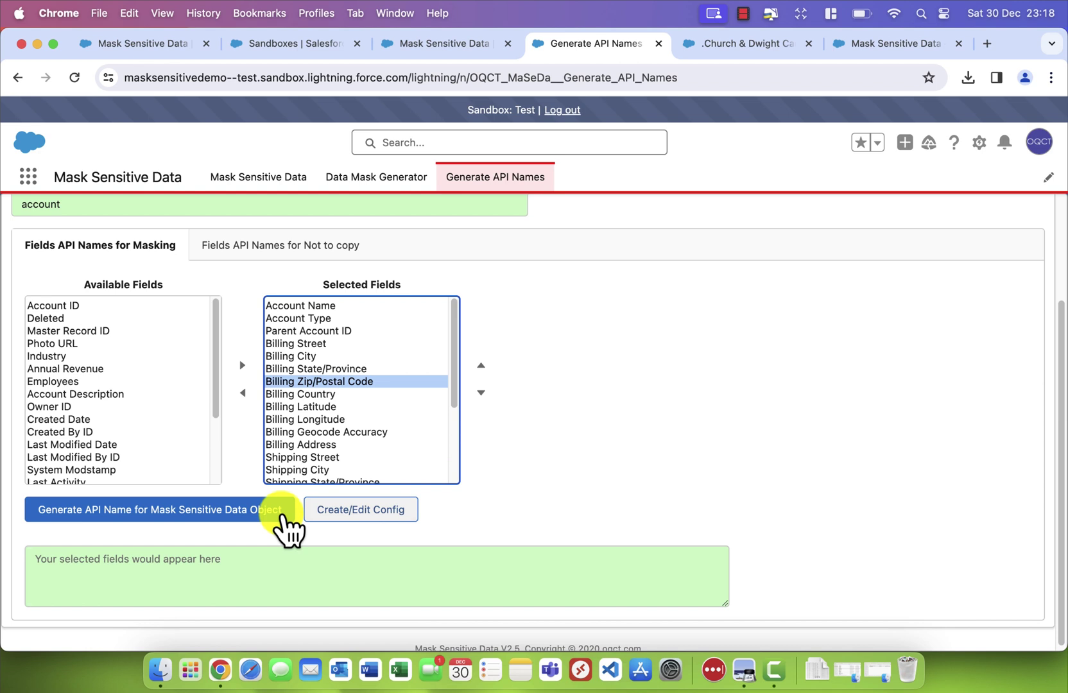
{"action": "left_click", "coordinate": [282, 514]}
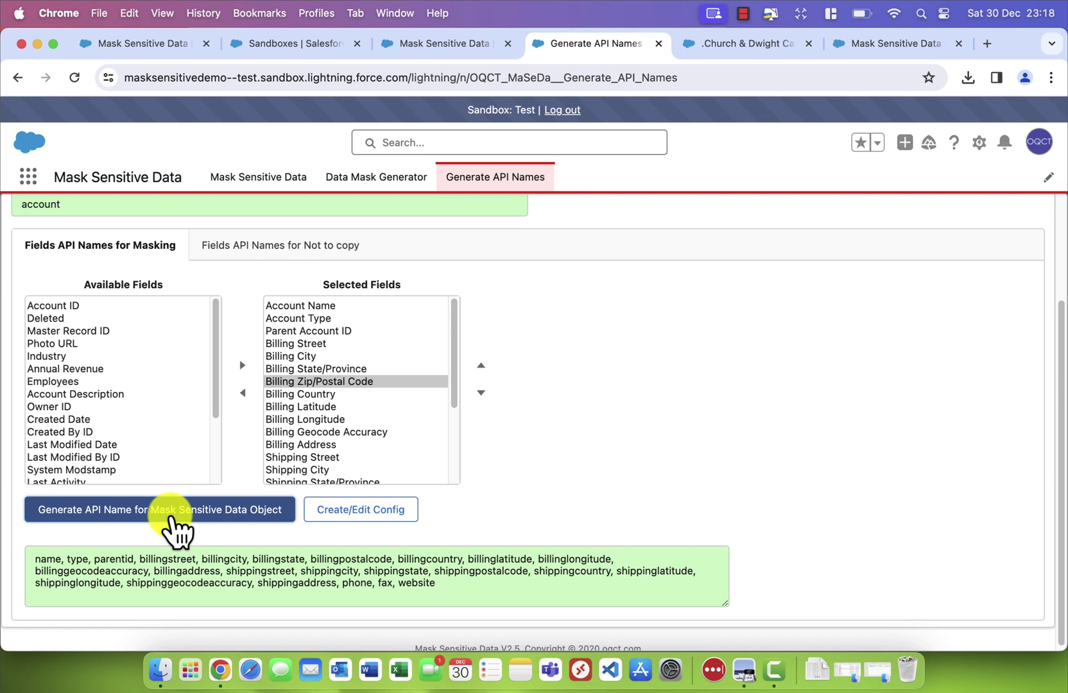
{"action": "scroll", "coordinate": [309, 289], "scroll_direction": "up", "scroll_amount": 3}
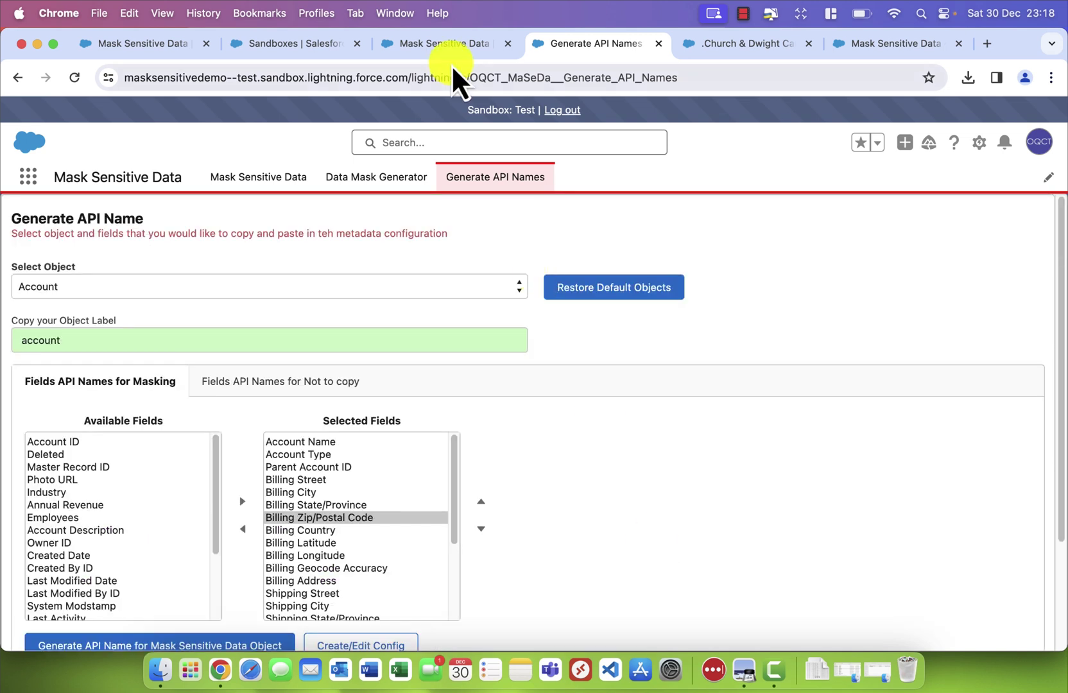
Start a new masking object record with 'account' as both Label and Object Name
{"action": "left_click", "coordinate": [451, 45]}
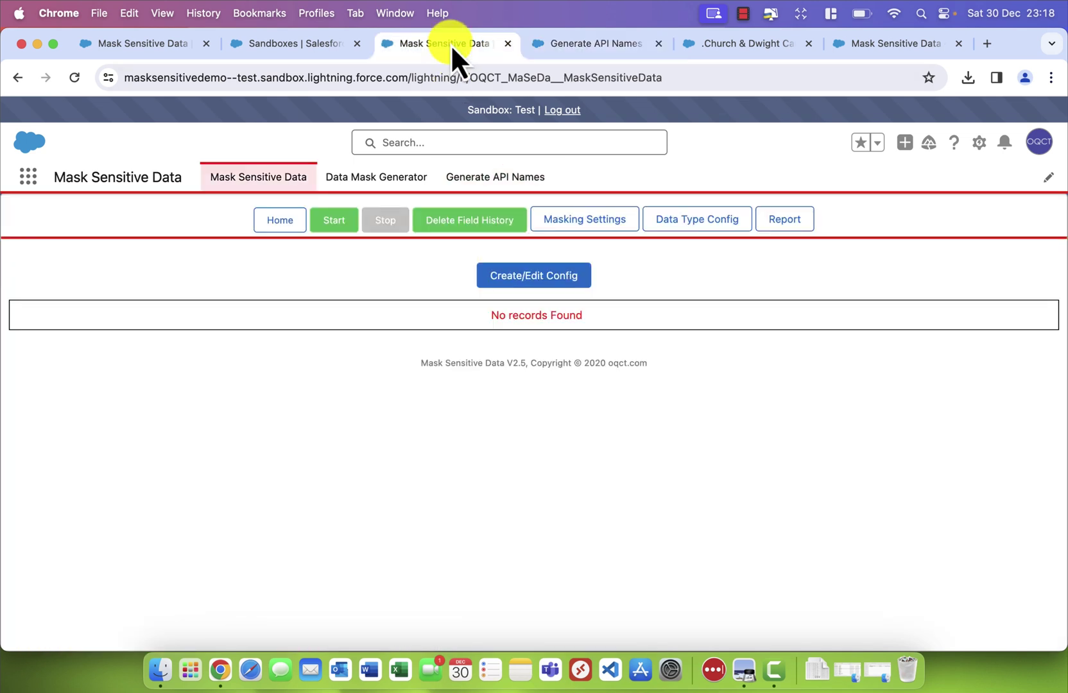
{"action": "left_click", "coordinate": [530, 277]}
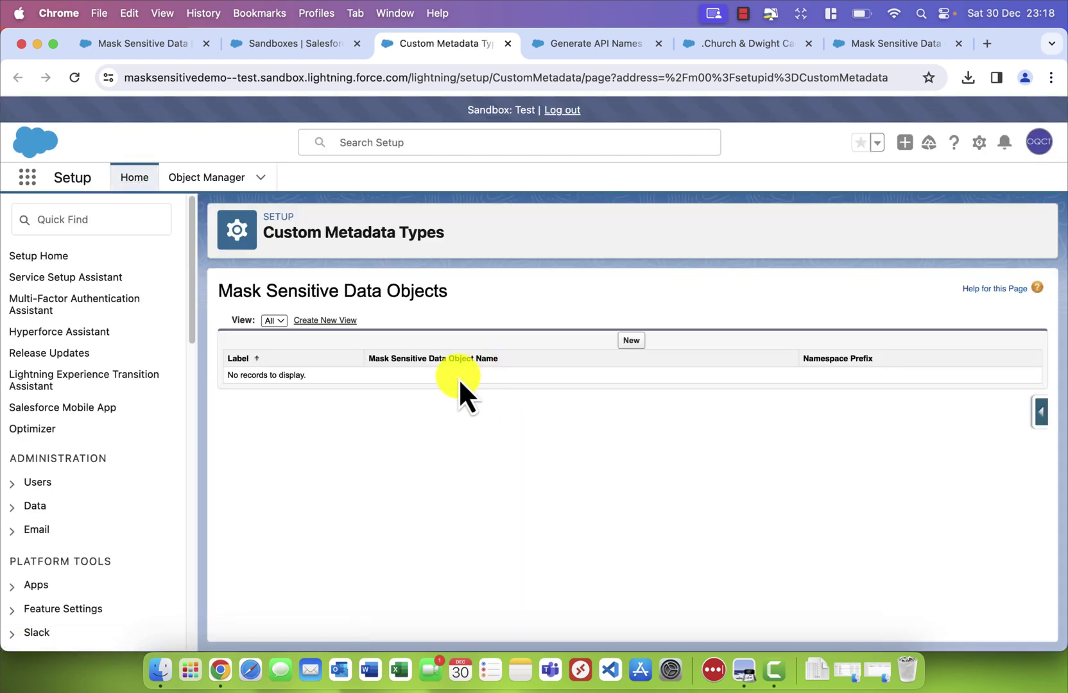
{"action": "left_click", "coordinate": [628, 341]}
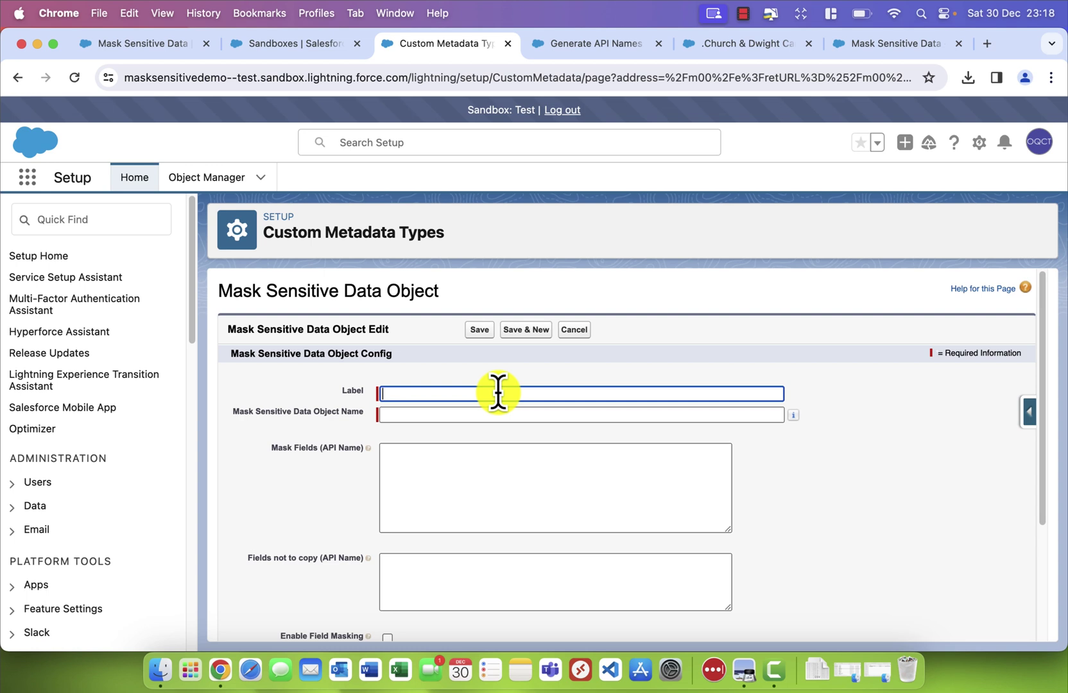
{"action": "left_click", "coordinate": [590, 39]}
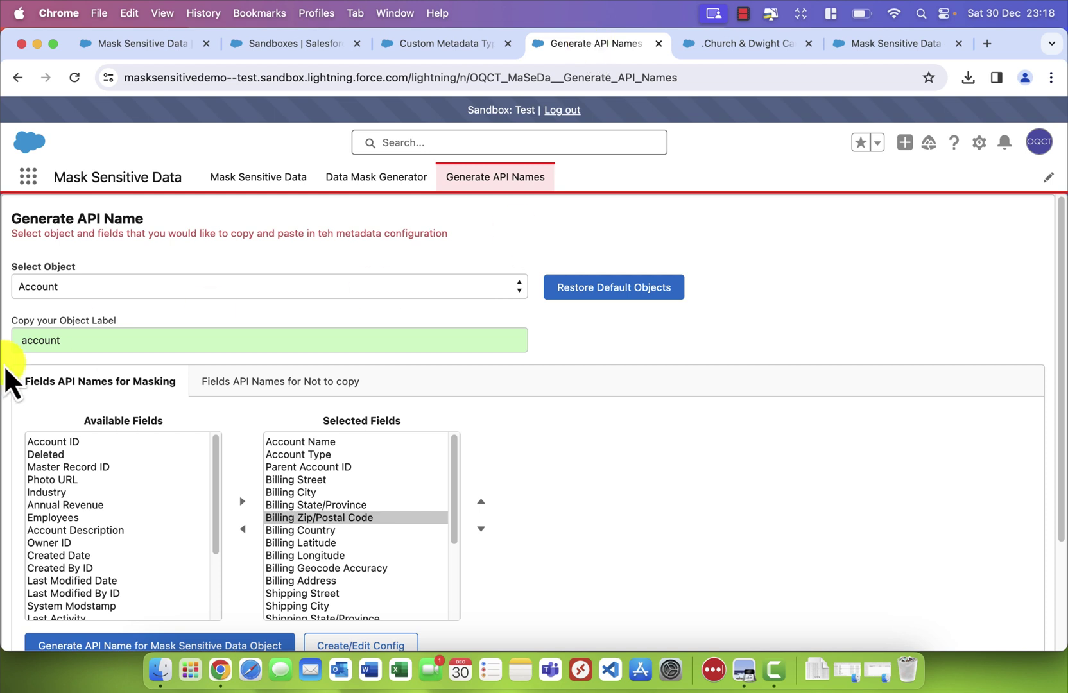
{"action": "left_click_drag", "start_coordinate": [88, 342], "coordinate": [3, 341]}
{"action": "key", "text": "super+c"}
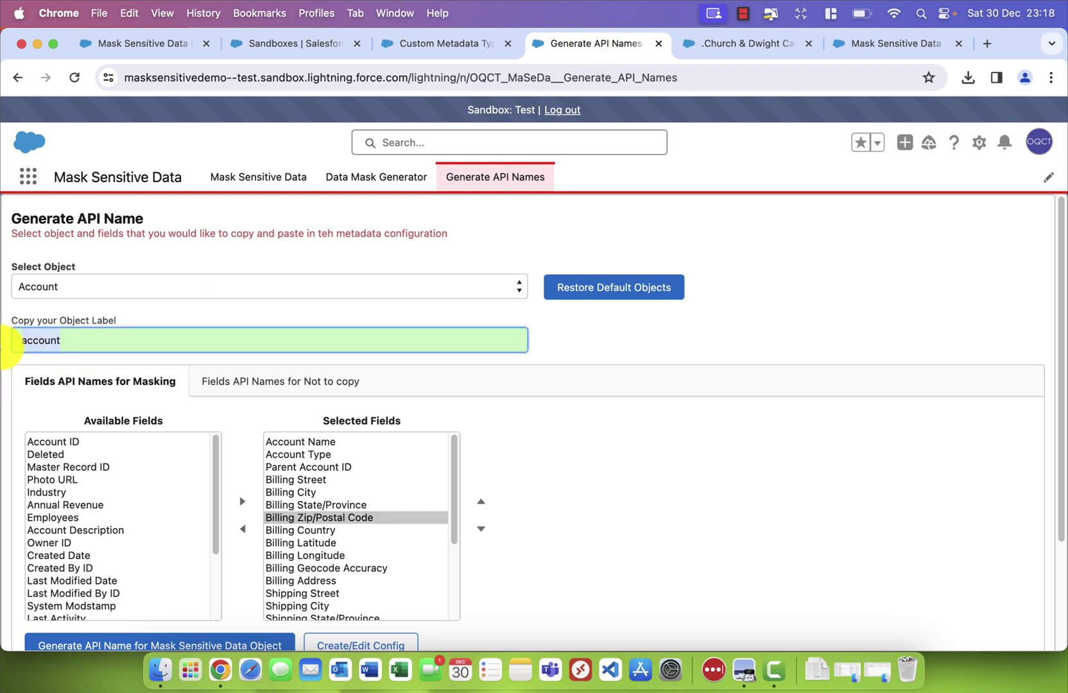
{"action": "left_click", "coordinate": [440, 44]}
{"action": "key", "text": "super+v"}
{"action": "left_click", "coordinate": [470, 318]}
{"action": "key", "text": "super+v"}
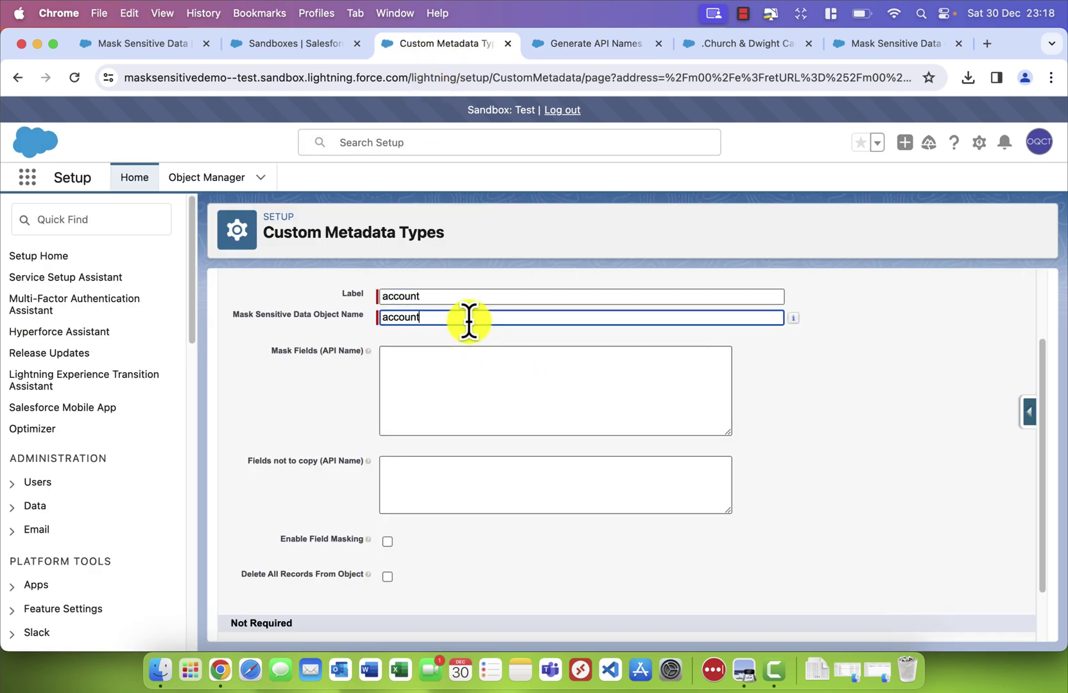
Copy the generated Account API names into the Mask Fields box
{"action": "left_click", "coordinate": [422, 396]}
{"action": "left_click", "coordinate": [470, 321]}
{"action": "left_click", "coordinate": [426, 380]}
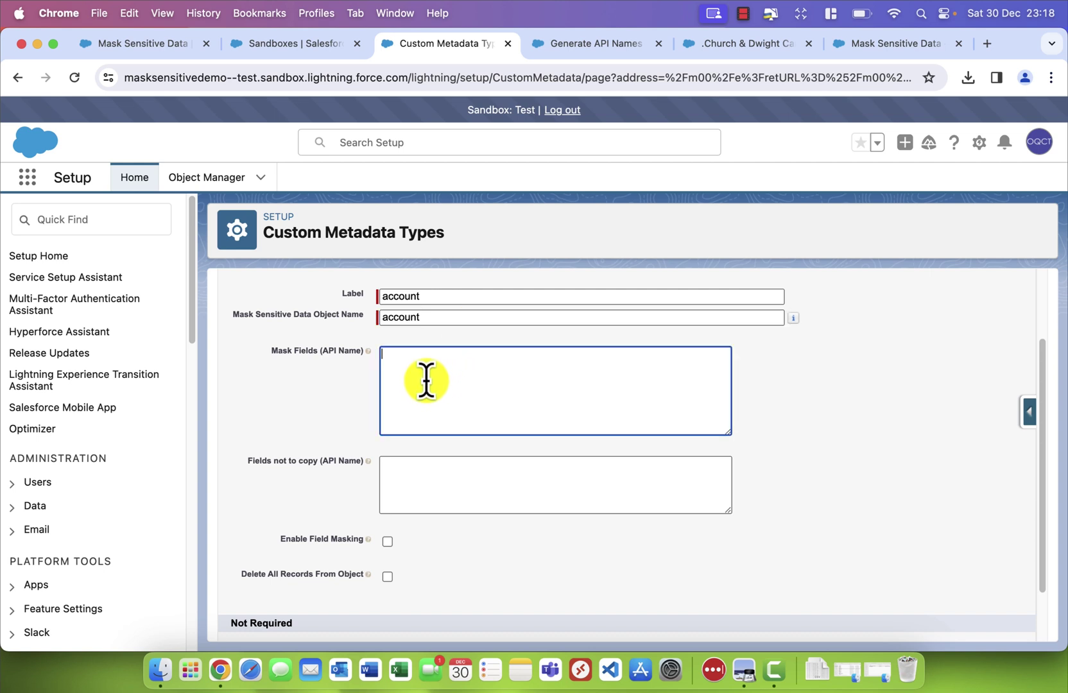
{"action": "left_click", "coordinate": [619, 46]}
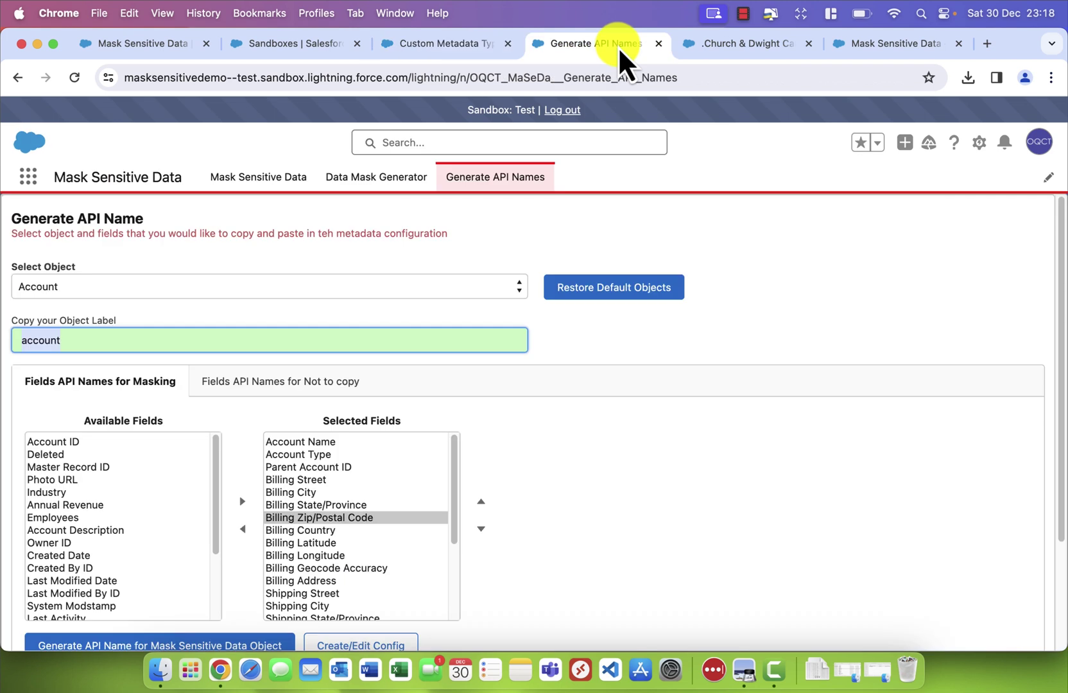
{"action": "scroll", "coordinate": [464, 585], "scroll_direction": "down", "scroll_amount": 3}
{"action": "left_click_drag", "start_coordinate": [499, 579], "coordinate": [2, 385]}
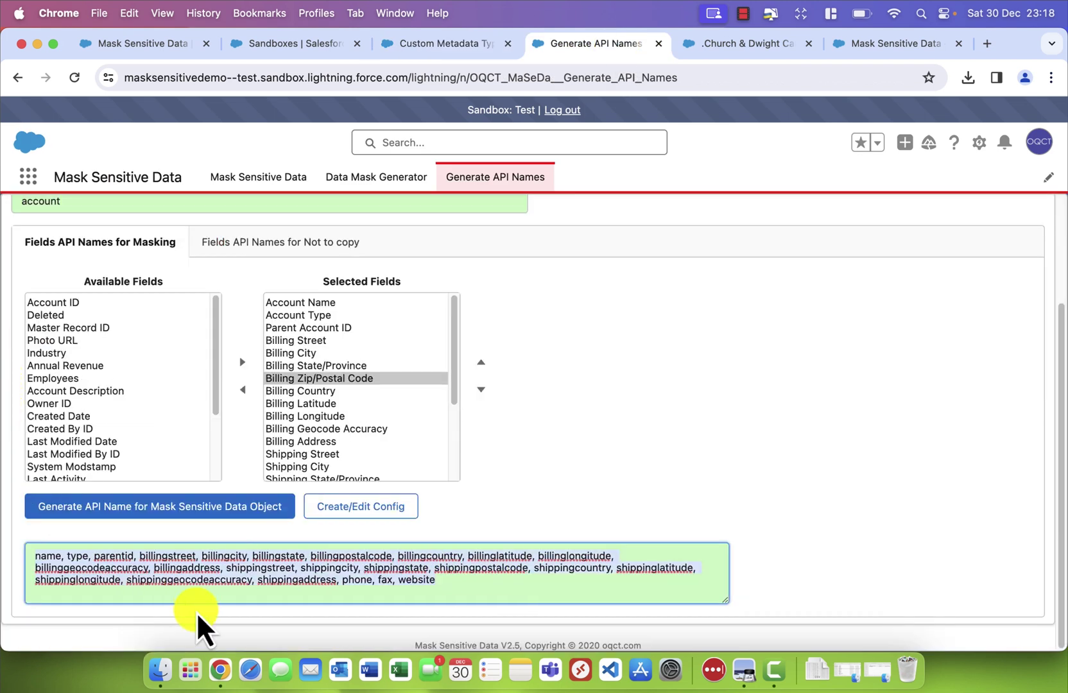
{"action": "key", "text": "super+c"}
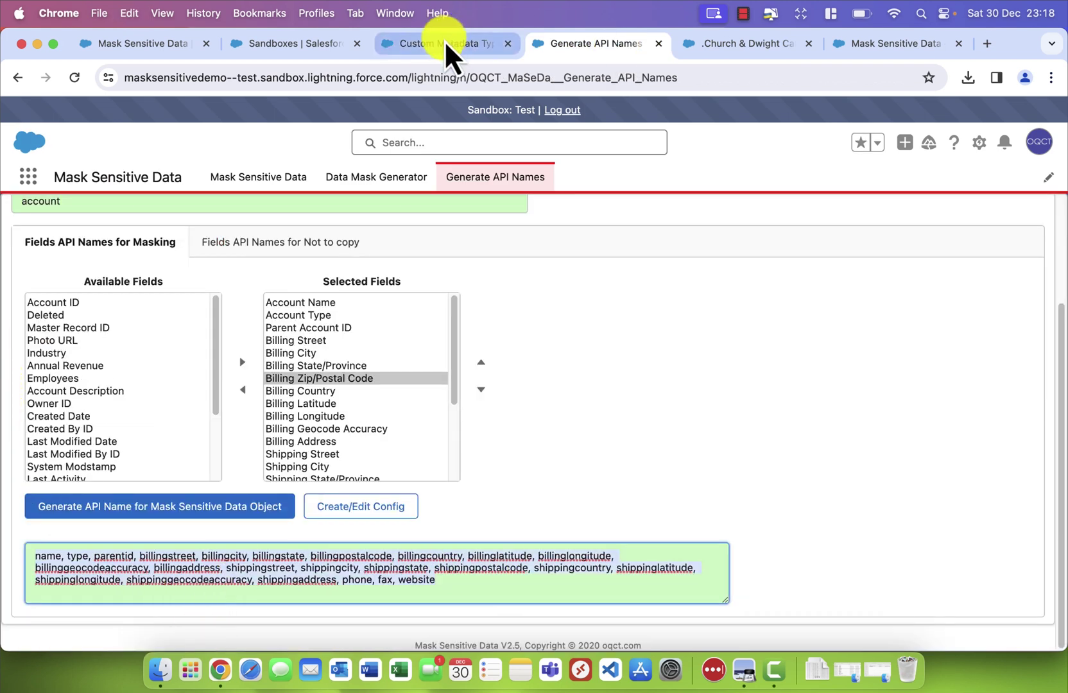
{"action": "left_click", "coordinate": [445, 41]}
{"action": "key", "text": "super+v"}
{"action": "scroll", "coordinate": [520, 481], "scroll_direction": "down", "scroll_amount": 2}
{"action": "mouse_move", "coordinate": [368, 397]}
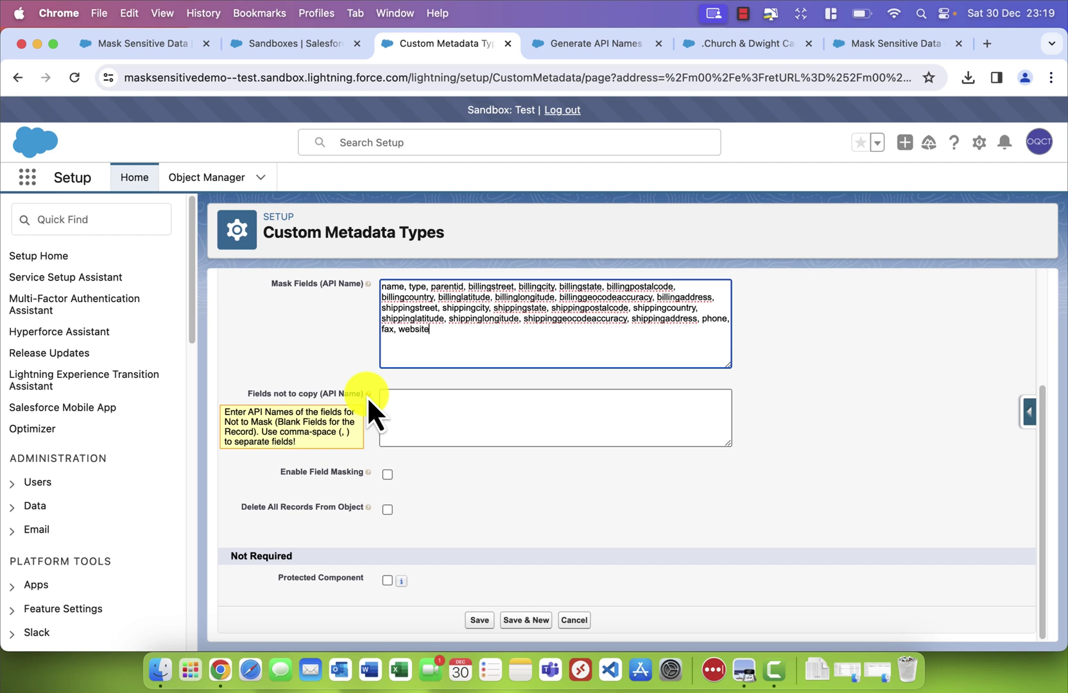
Move phone, fax and website into Fields not to copy and save the config
{"action": "left_click_drag", "start_coordinate": [429, 330], "coordinate": [381, 330]}
{"action": "left_click_drag", "start_coordinate": [718, 318], "coordinate": [698, 312]}
{"action": "key", "text": "super+c"}
{"action": "left_click", "coordinate": [549, 390]}
{"action": "key", "text": "super+v"}
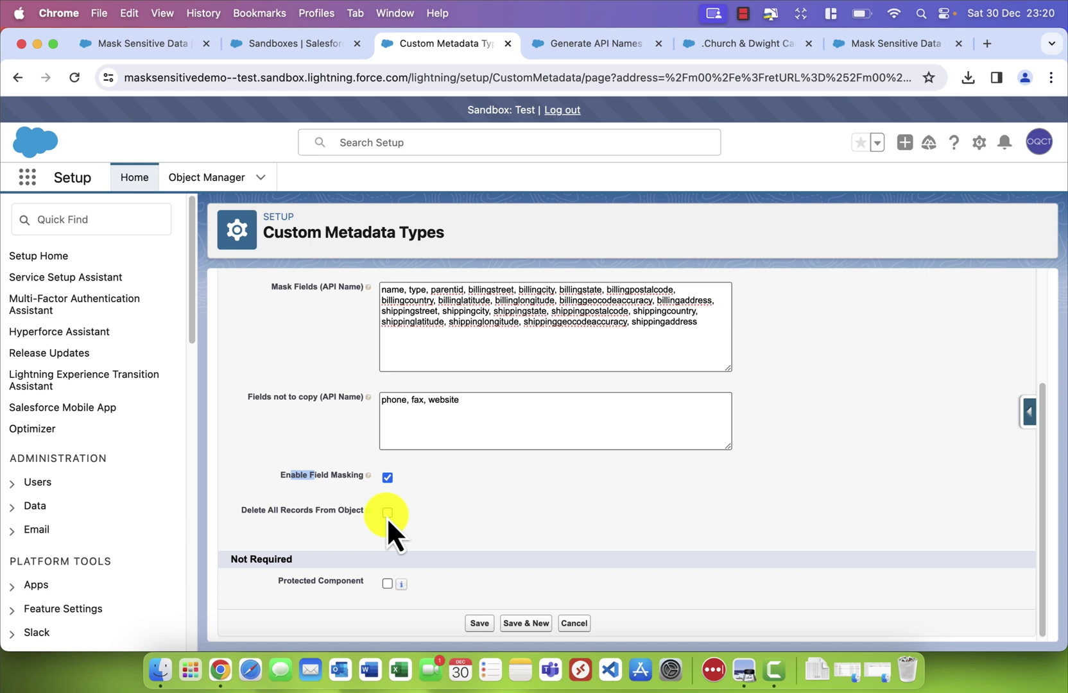
{"action": "left_click", "coordinate": [483, 624]}
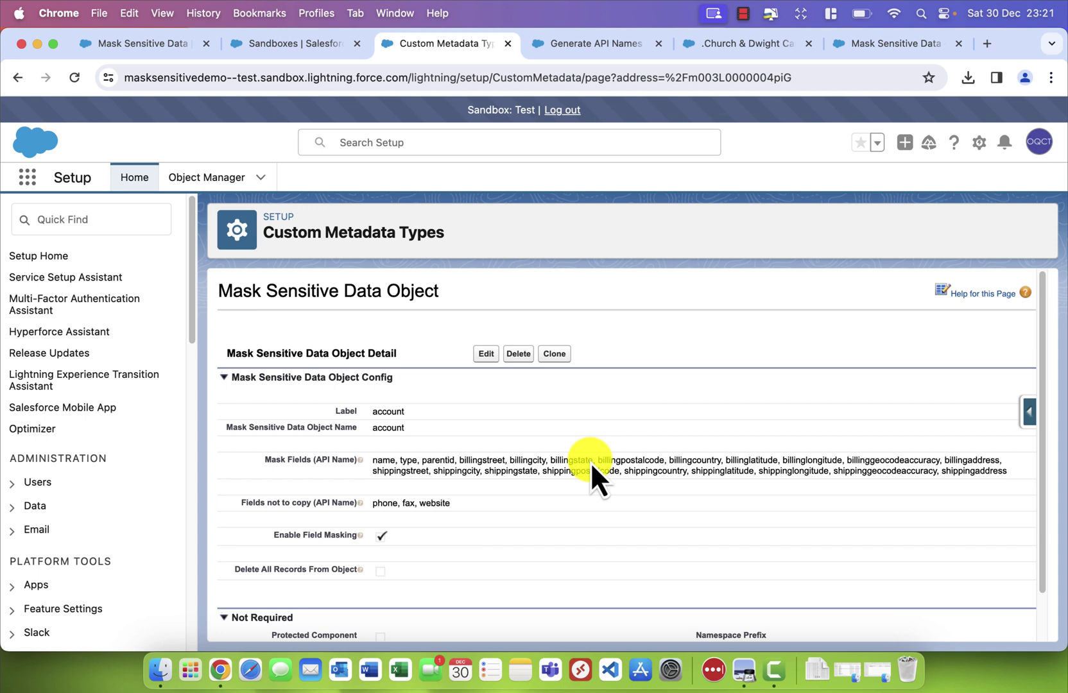
Reopen Mask Sensitive Data, confirm the account config under Masking Settings, and open Report
{"action": "scroll", "coordinate": [591, 461], "scroll_direction": "down", "scroll_amount": 2}
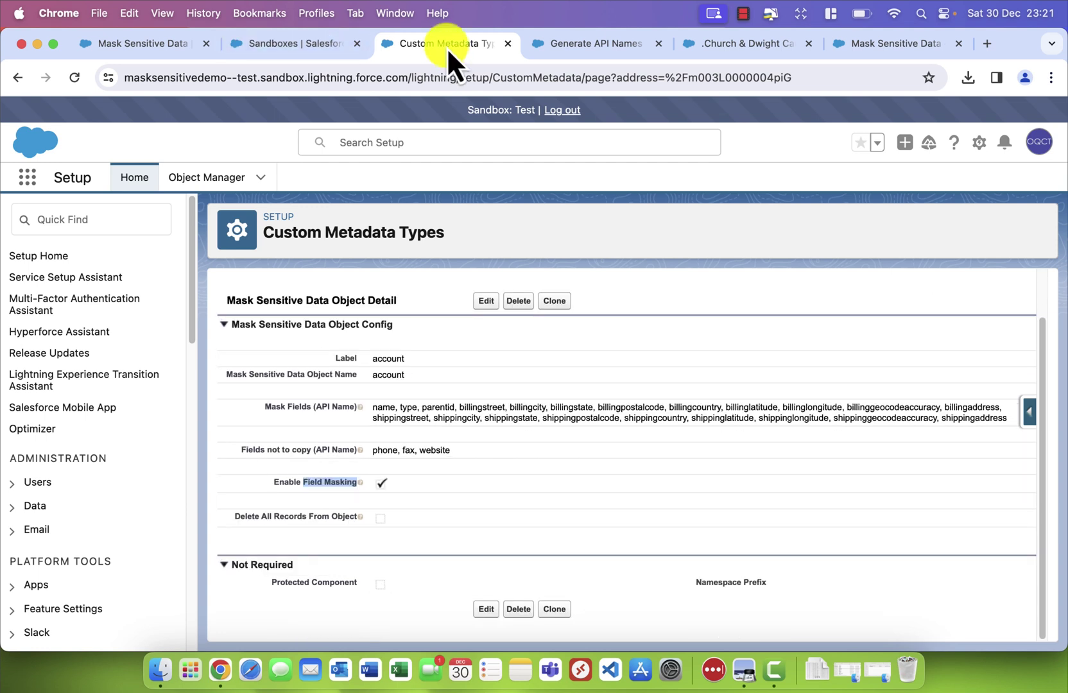
{"action": "left_click", "coordinate": [27, 177]}
{"action": "type", "text": "mask"}
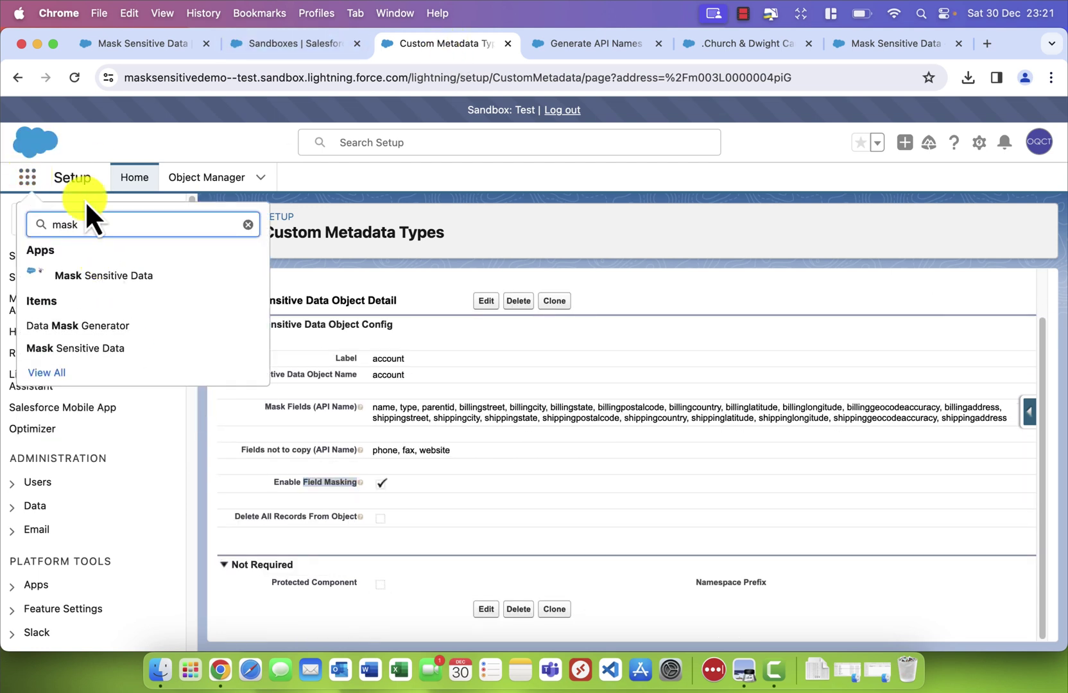
{"action": "left_click", "coordinate": [113, 274]}
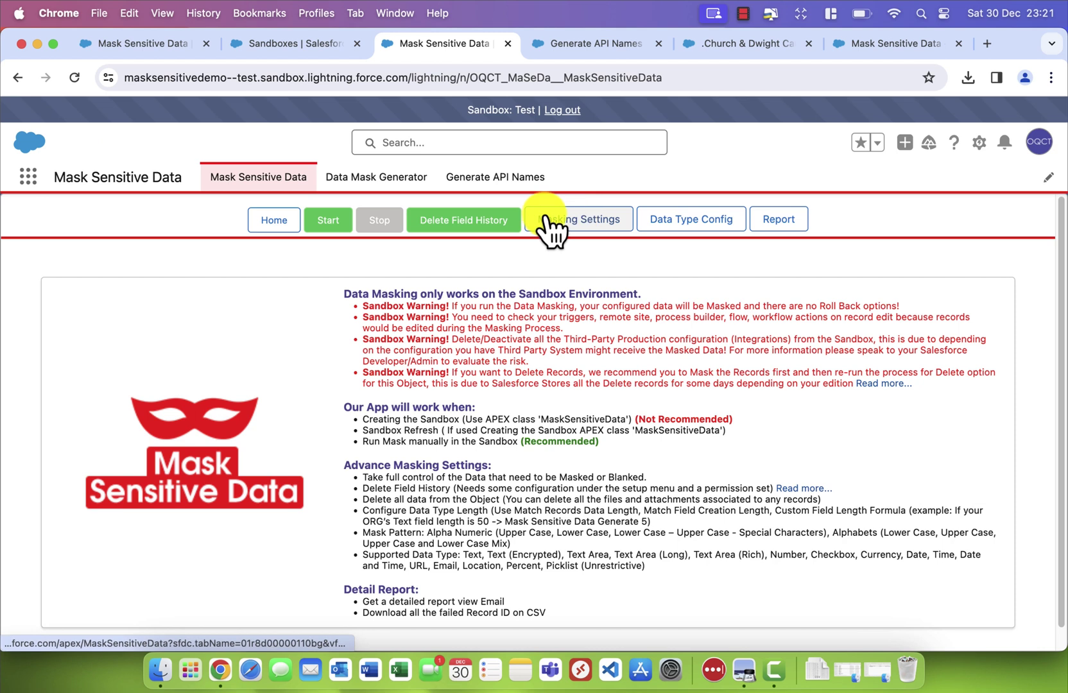
{"action": "left_click", "coordinate": [546, 220]}
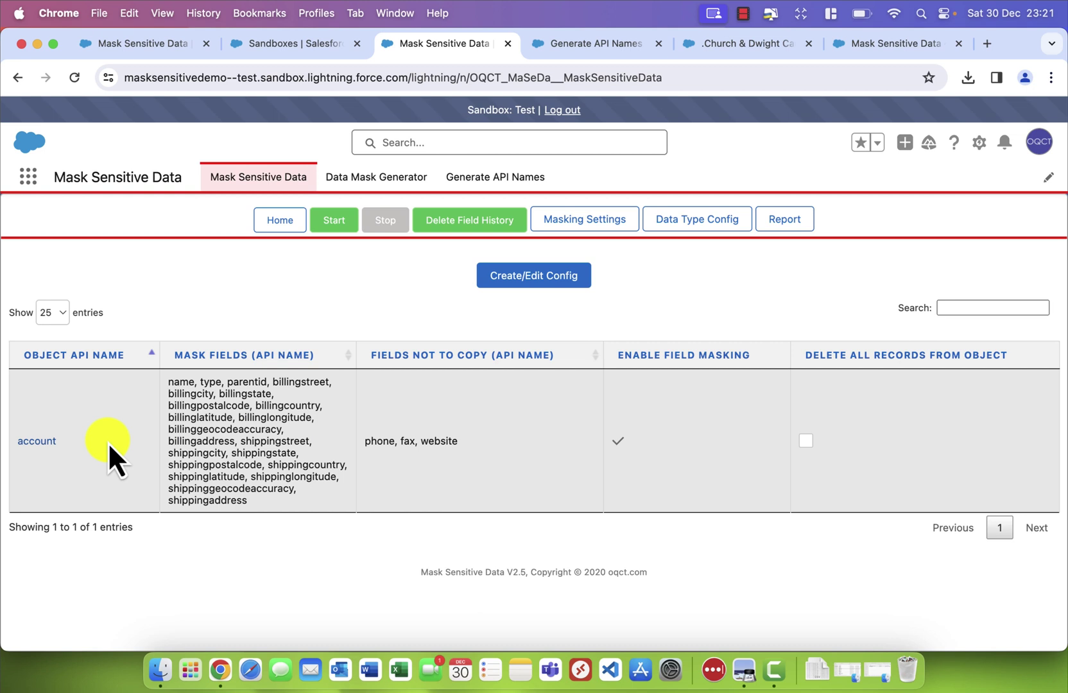
{"action": "left_click", "coordinate": [787, 220]}
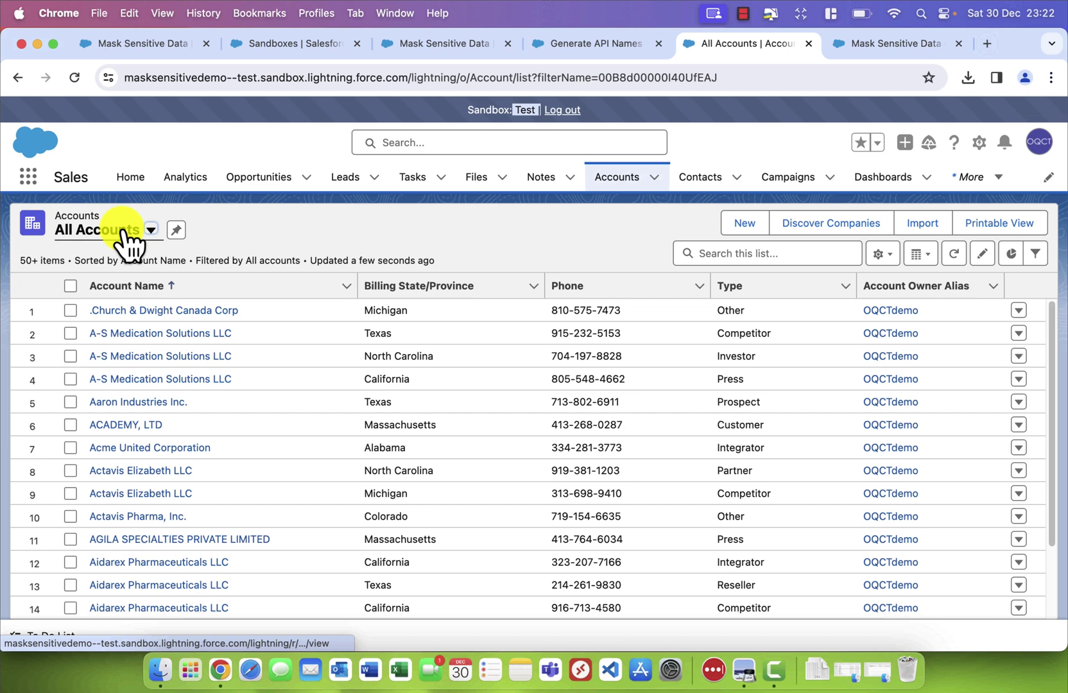
Open the ACADEMY, LTD account, duplicate its tab, and return to the masking settings tab
{"action": "scroll", "coordinate": [131, 334], "scroll_direction": "down", "scroll_amount": 2}
{"action": "left_click", "coordinate": [131, 334]}
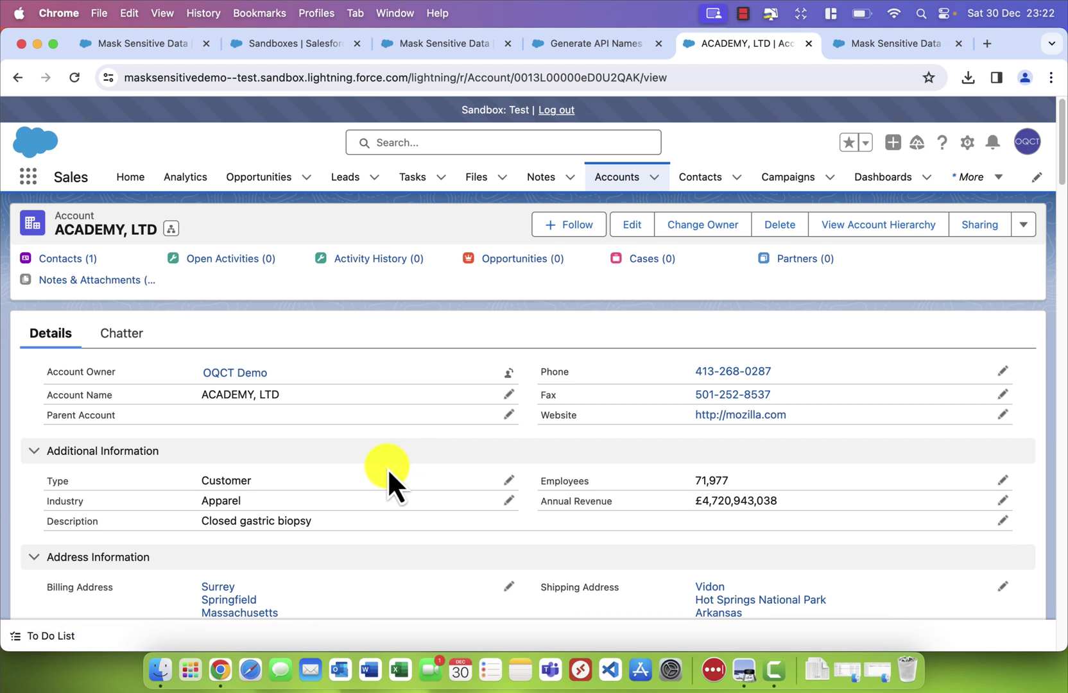
{"action": "scroll", "coordinate": [387, 468], "scroll_direction": "down", "scroll_amount": 1}
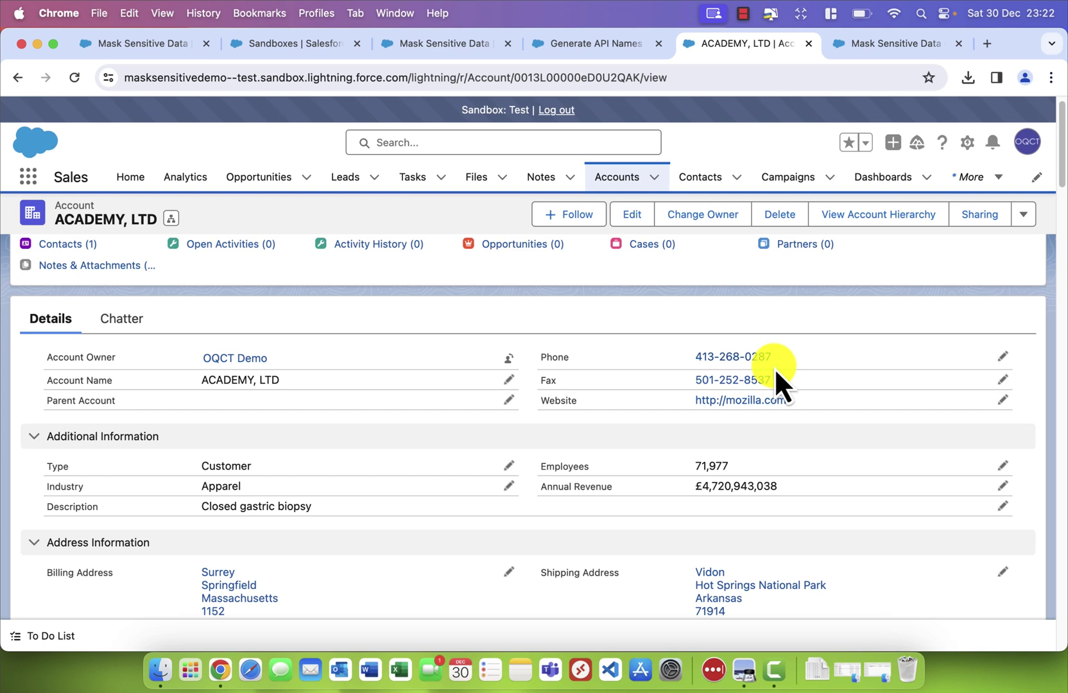
{"action": "right_click", "coordinate": [766, 44]}
{"action": "left_click", "coordinate": [827, 152]}
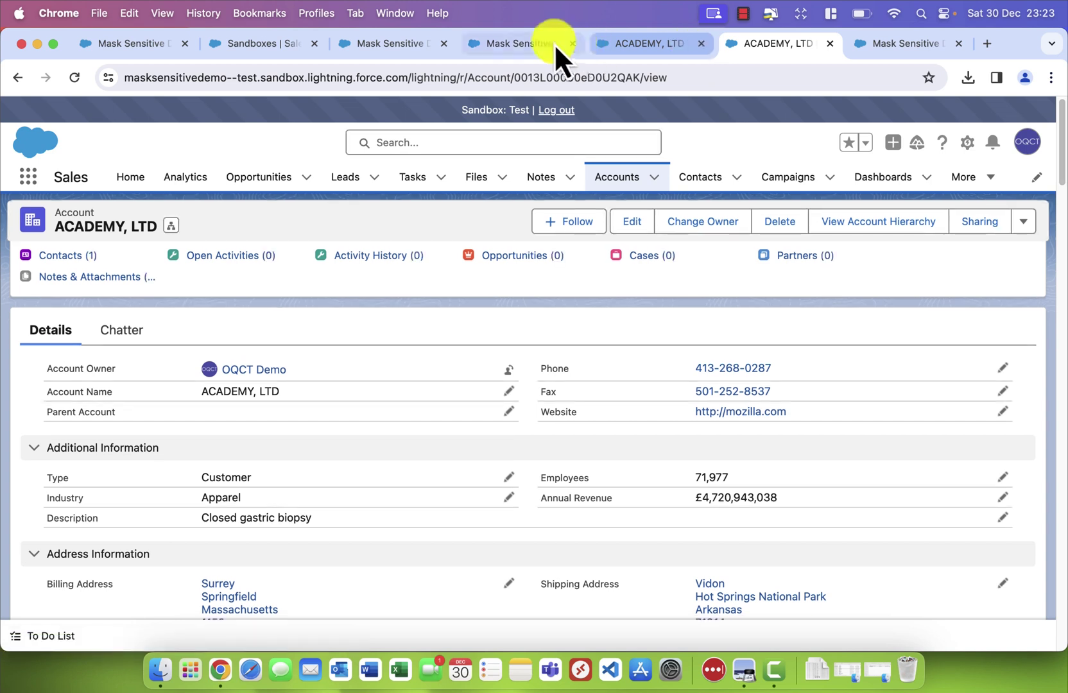
{"action": "left_click", "coordinate": [553, 43]}
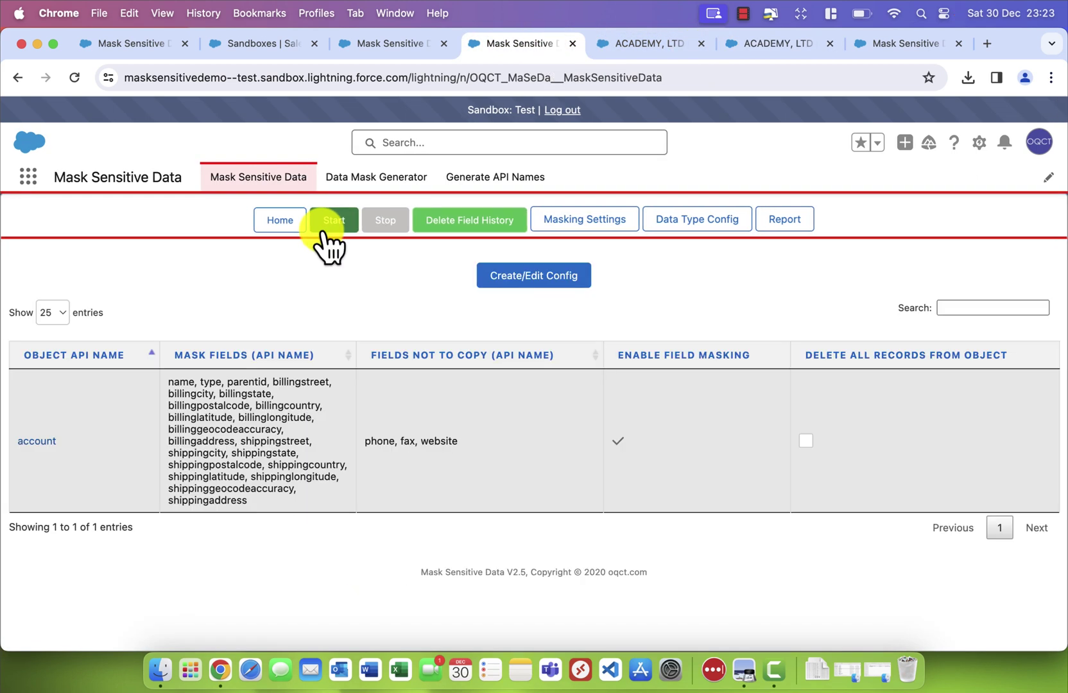
Start masking the account config and view its report: job ID-000 with 991 failed records
{"action": "left_click", "coordinate": [343, 227]}
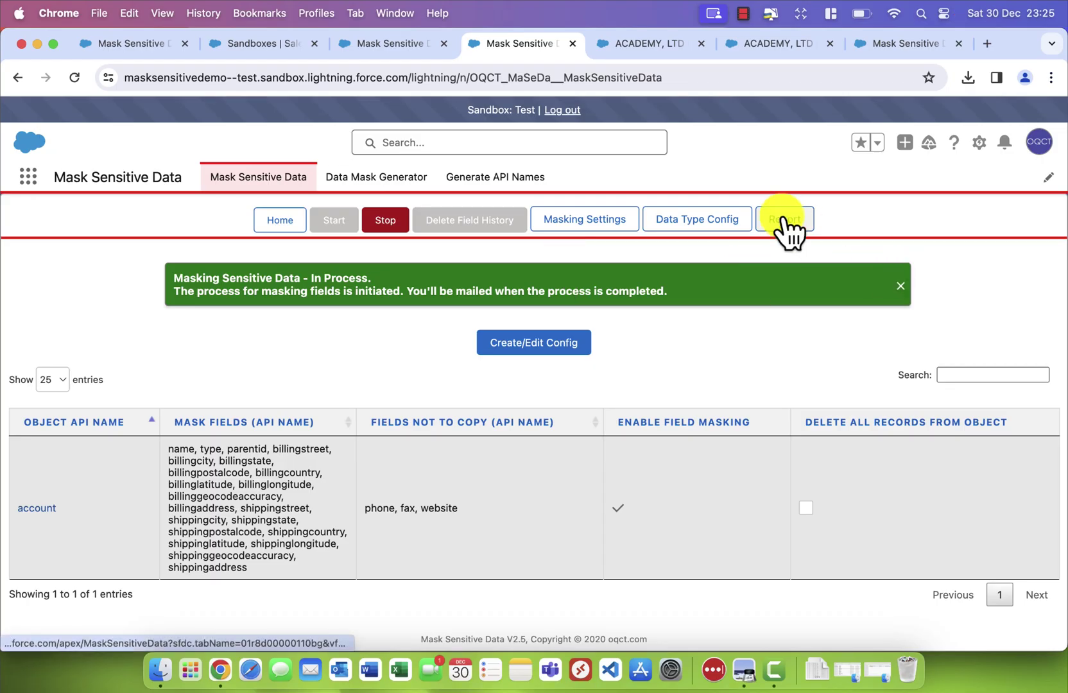
{"action": "left_click", "coordinate": [783, 219]}
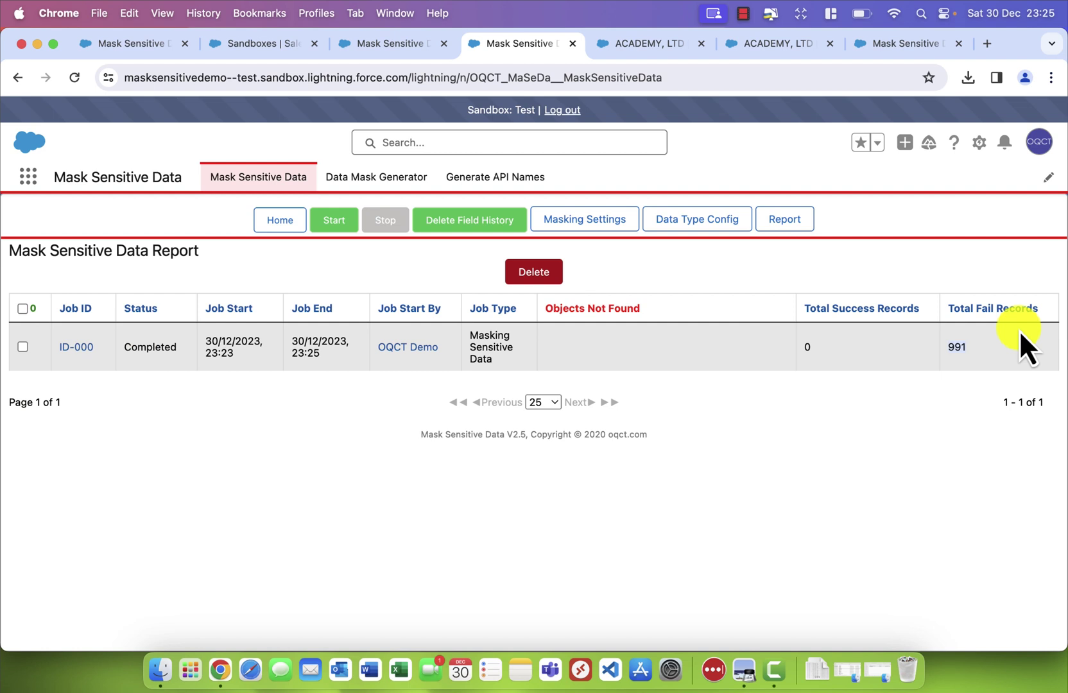
Open job ID-000's failed records, leaving the Error Status filter at --None--
{"action": "left_click", "coordinate": [66, 348]}
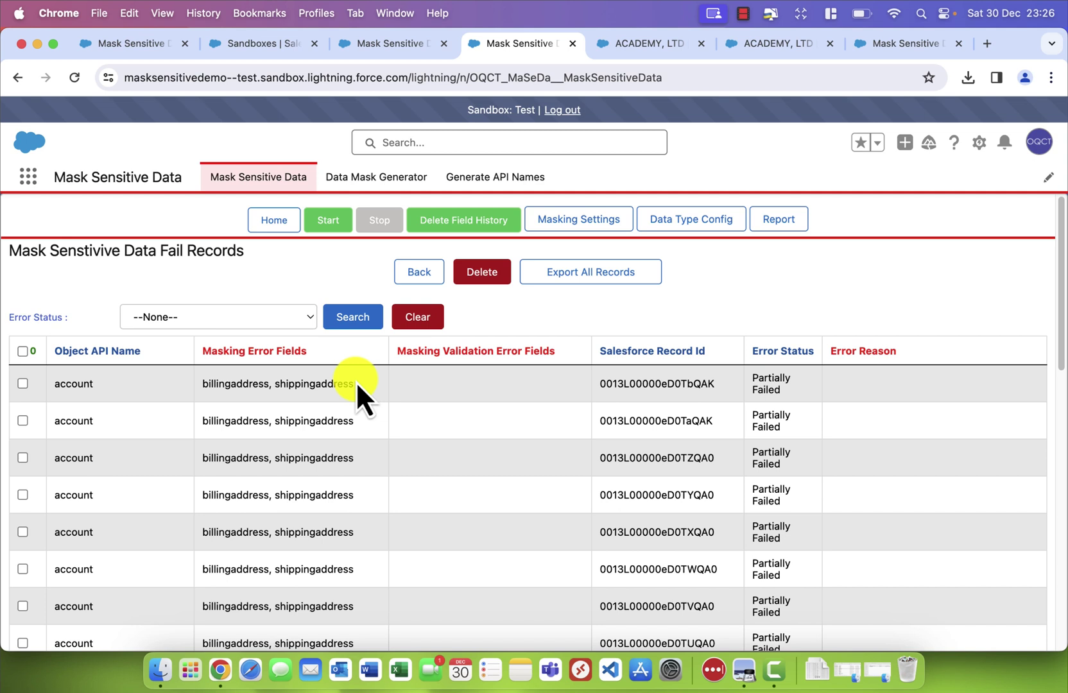
{"action": "left_click", "coordinate": [258, 314]}
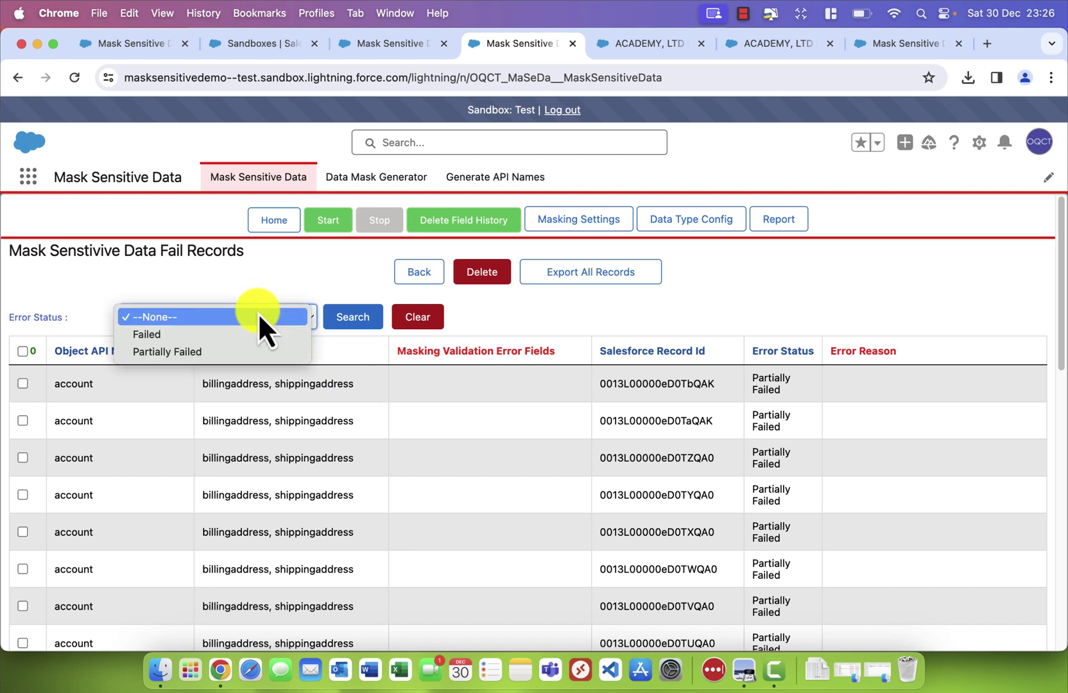
{"action": "left_click", "coordinate": [258, 315]}
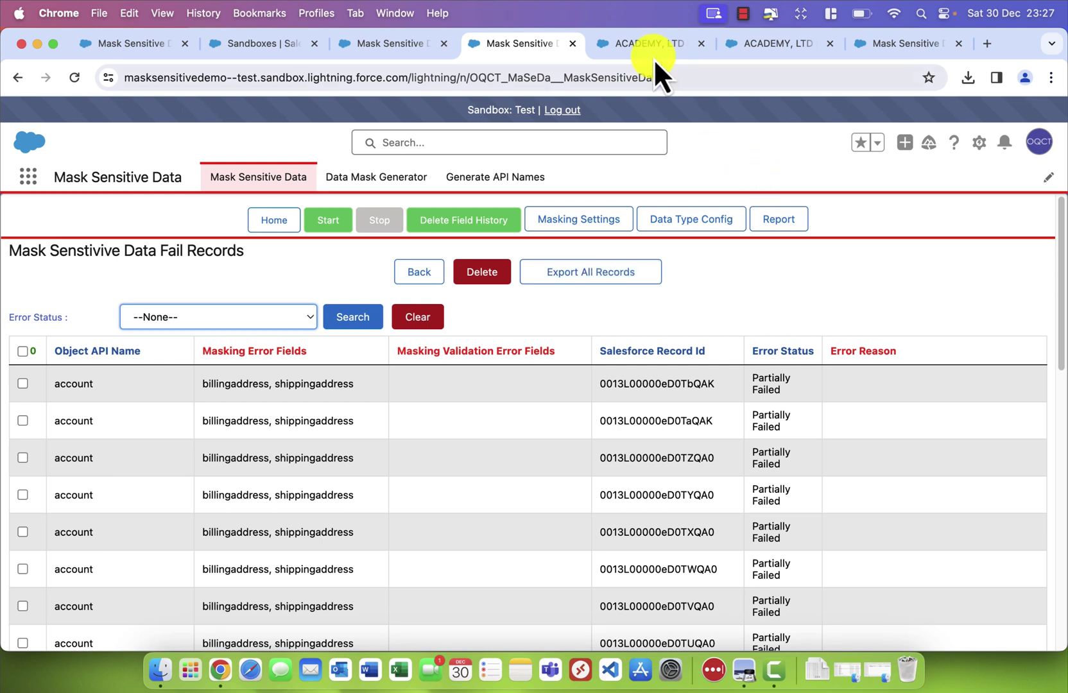
Reload the second ACADEMY, LTD account page so the record shows masked as RLOMKNOIDLCK
{"action": "left_click", "coordinate": [618, 43]}
{"action": "scroll", "coordinate": [349, 533], "scroll_direction": "down", "scroll_amount": 3}
{"action": "scroll", "coordinate": [350, 533], "scroll_direction": "up", "scroll_amount": 5}
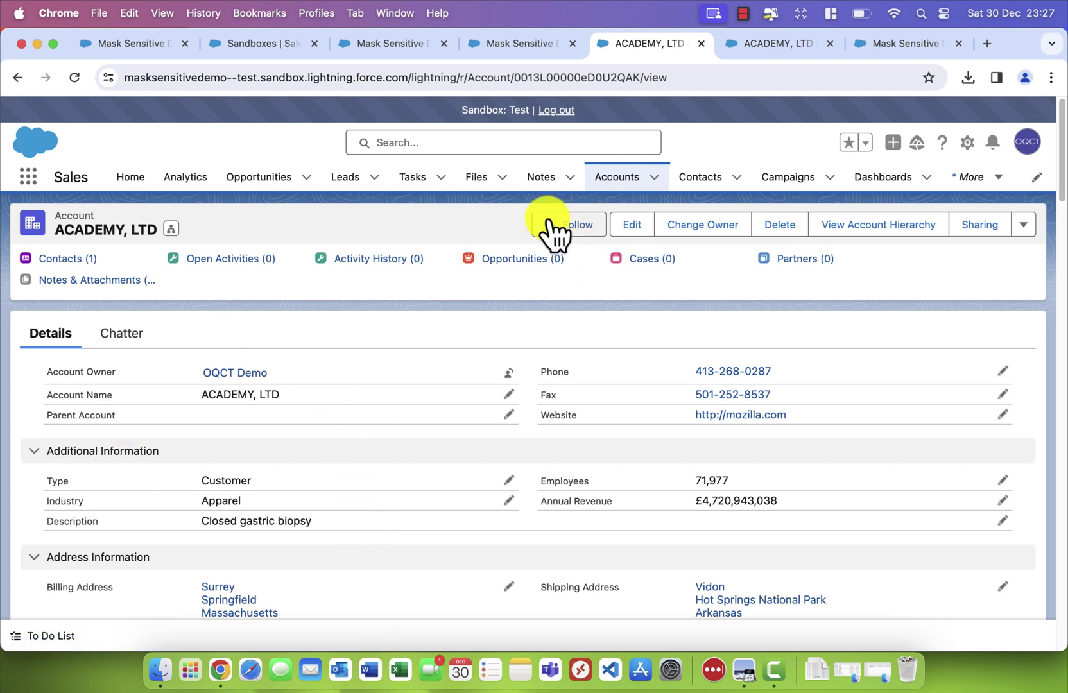
{"action": "left_click", "coordinate": [764, 46]}
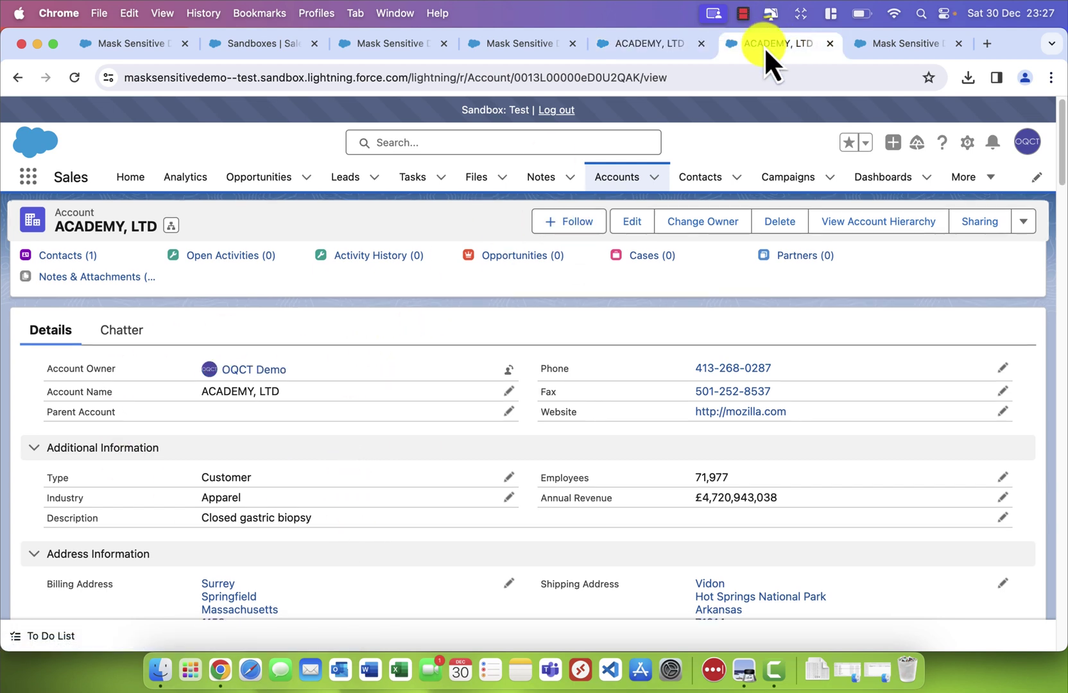
{"action": "right_click", "coordinate": [584, 304]}
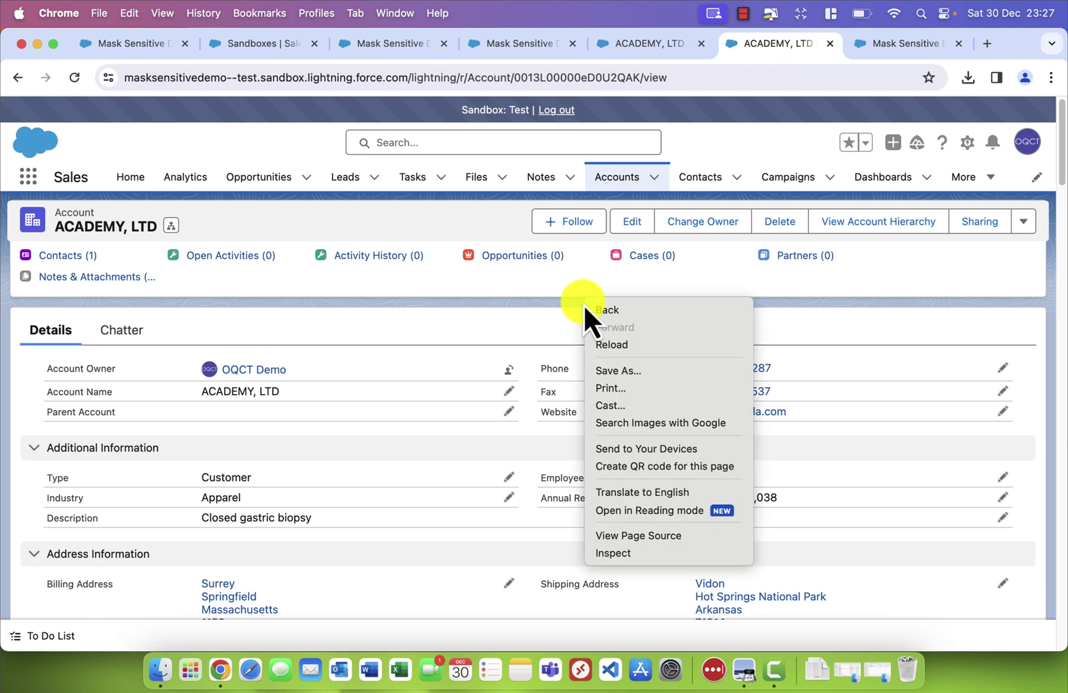
{"action": "left_click", "coordinate": [605, 341]}
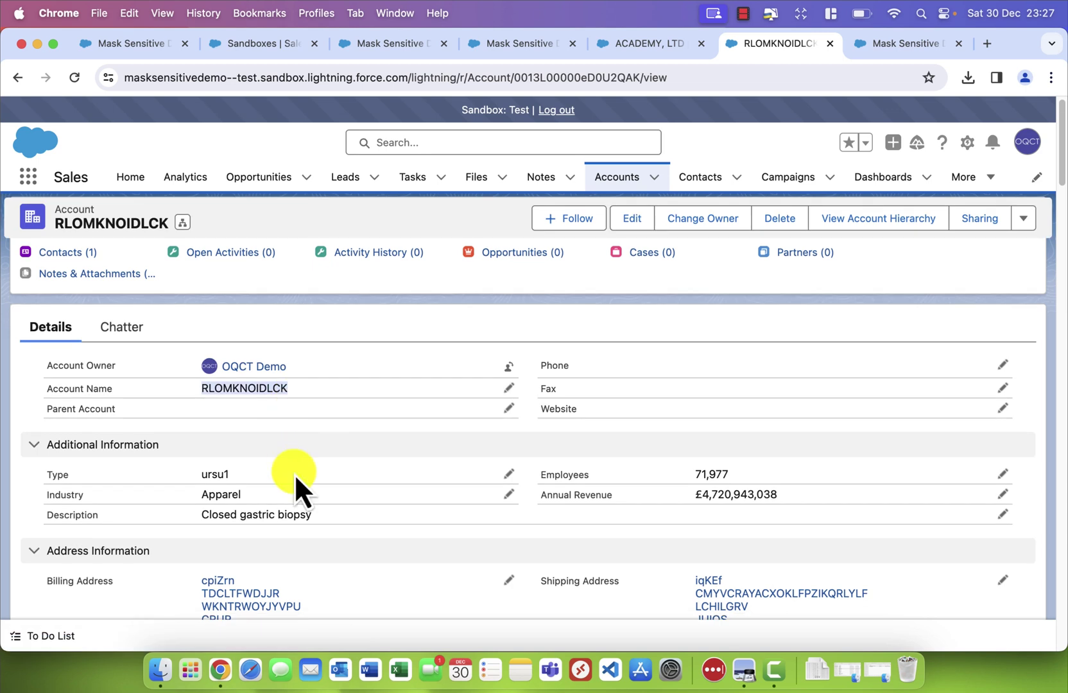
Compare the masked RLOMKNOIDLCK record against the unmasked ACADEMY, LTD account
{"action": "scroll", "coordinate": [296, 479], "scroll_direction": "down", "scroll_amount": 1}
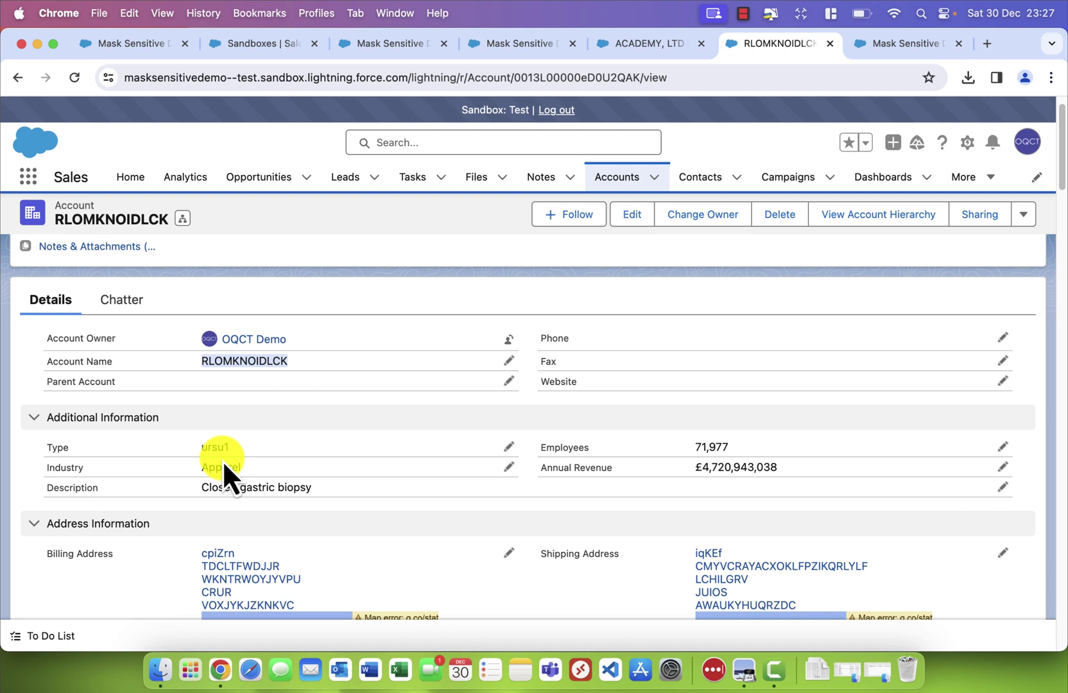
{"action": "left_click", "coordinate": [649, 51]}
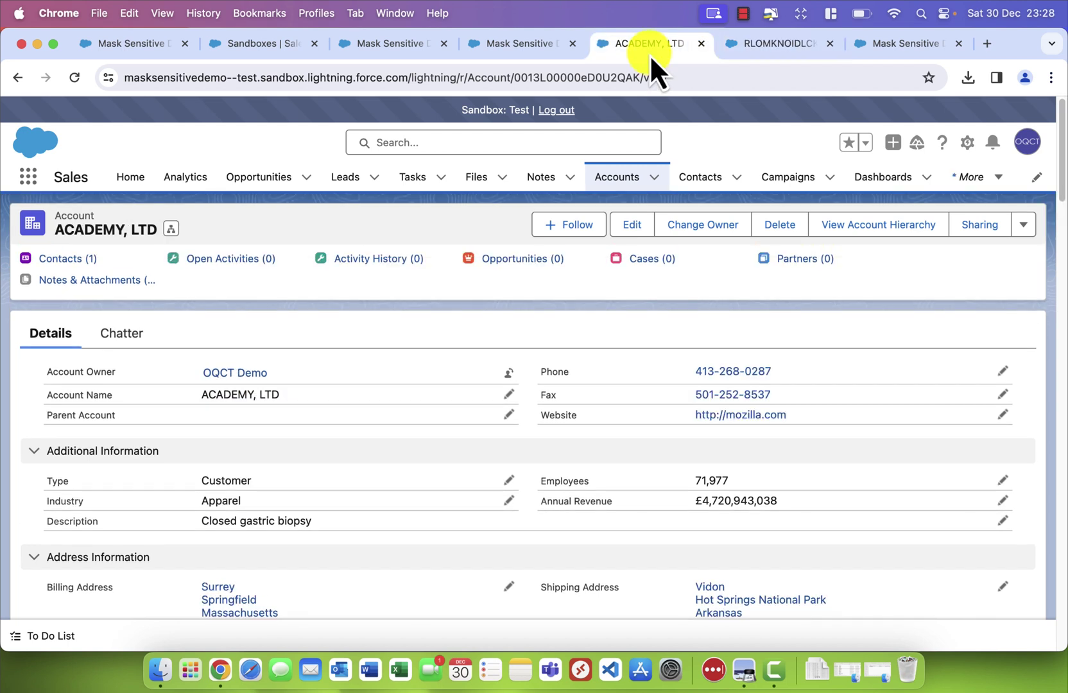
{"action": "left_click", "coordinate": [754, 47]}
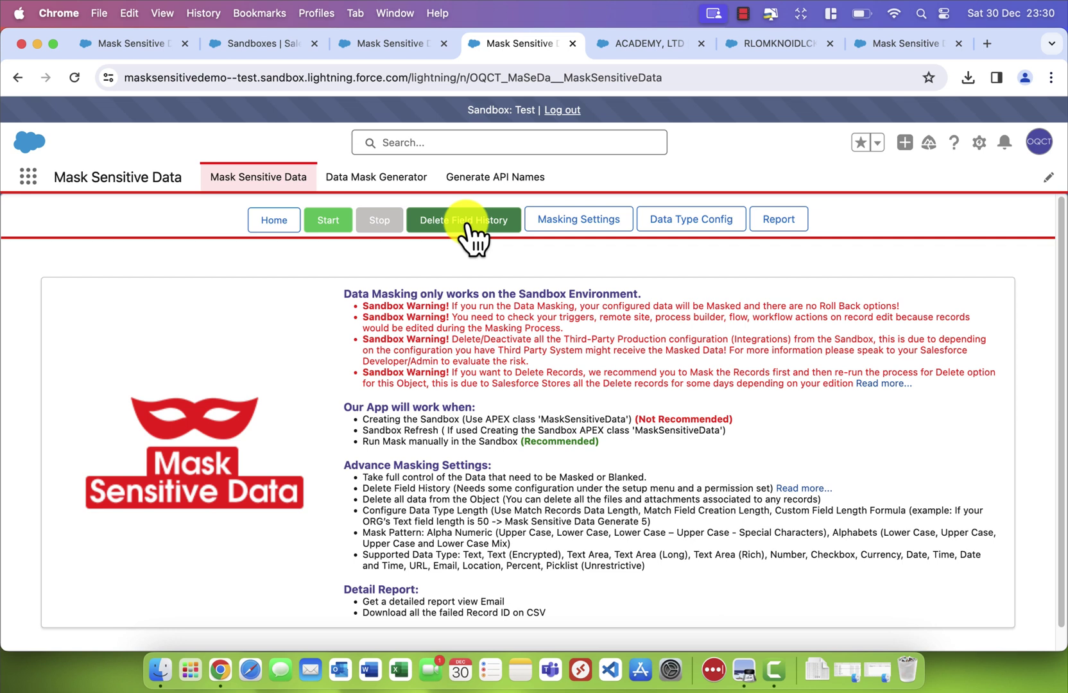
Launch the Field History Deletion job, then go to the Manual Data Mask Generator
{"action": "left_click", "coordinate": [468, 222]}
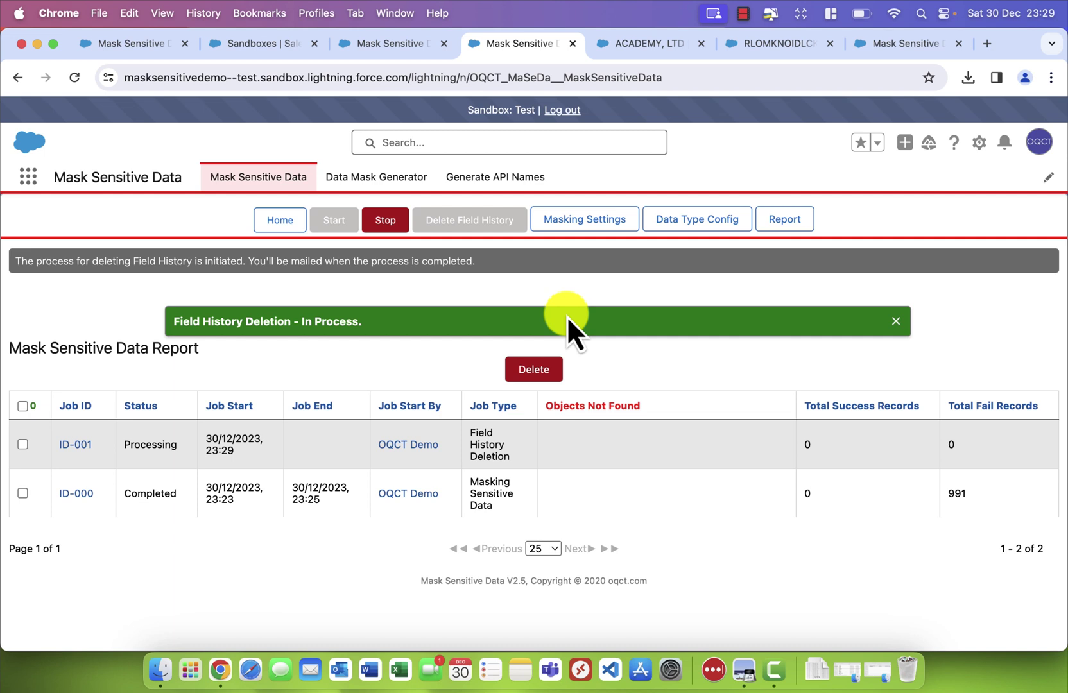
{"action": "left_click", "coordinate": [389, 182]}
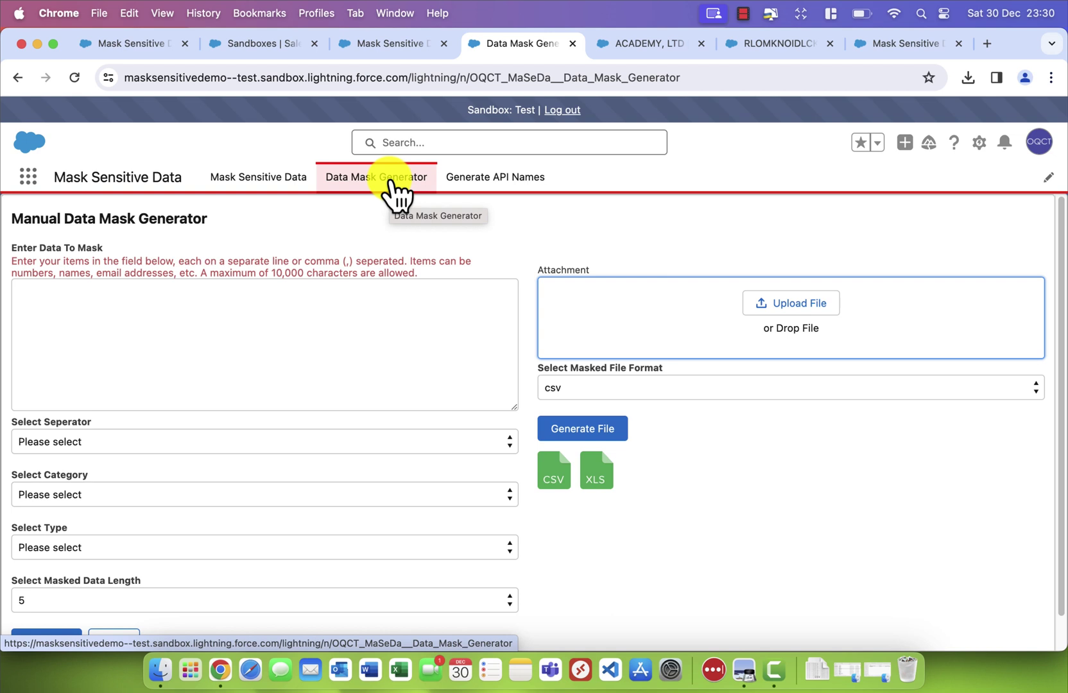
Attach Test Data\AccountData.xls and choose excel(xls) as the masked file format
{"action": "left_click", "coordinate": [310, 360]}
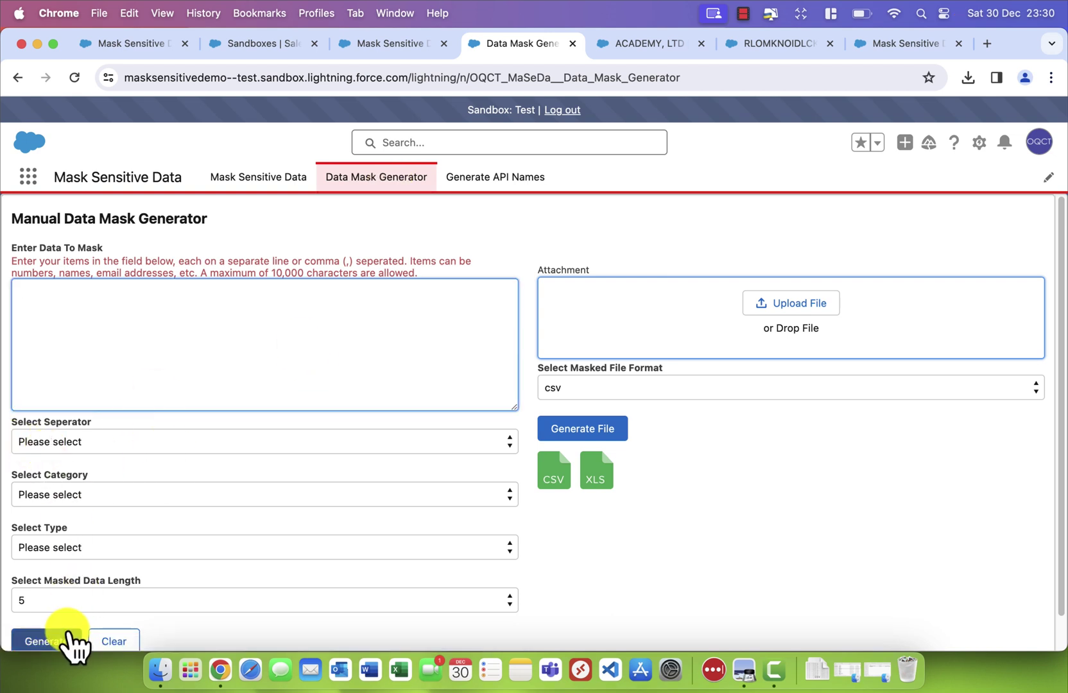
{"action": "scroll", "coordinate": [70, 525], "scroll_direction": "down", "scroll_amount": 1}
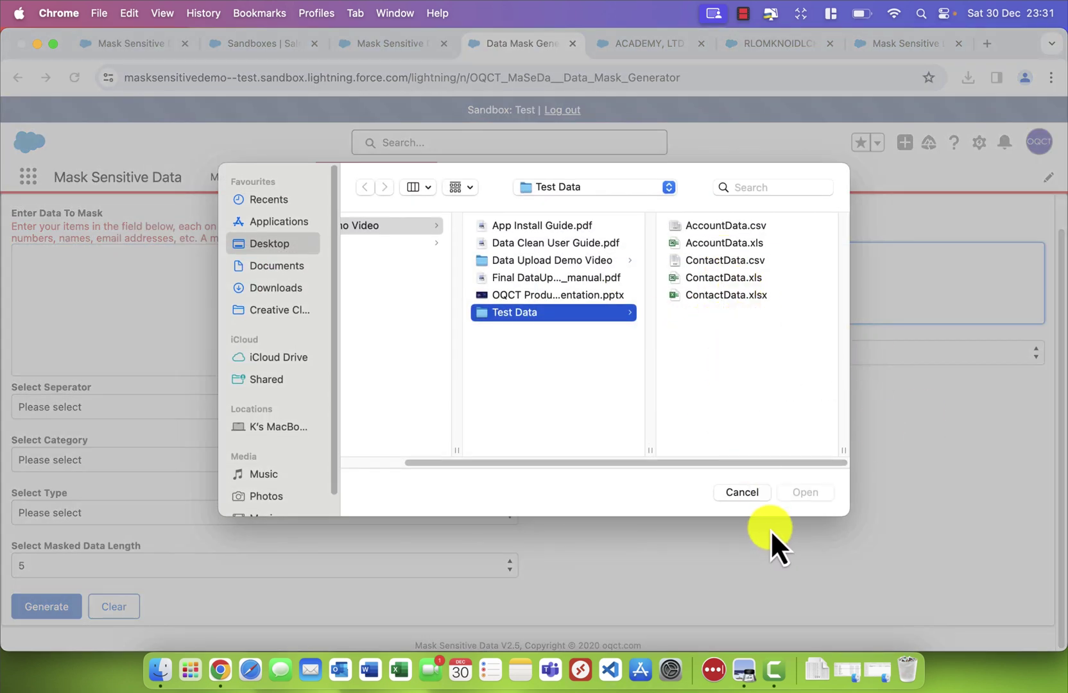
{"action": "left_click", "coordinate": [712, 244]}
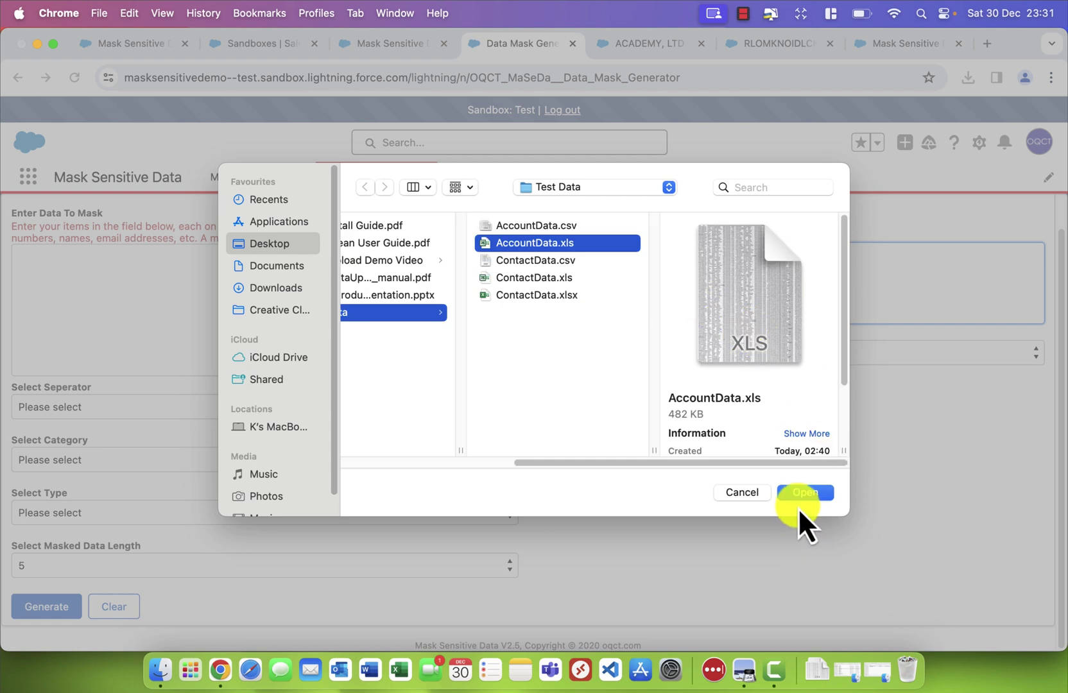
{"action": "left_click", "coordinate": [801, 497]}
{"action": "left_click", "coordinate": [669, 366]}
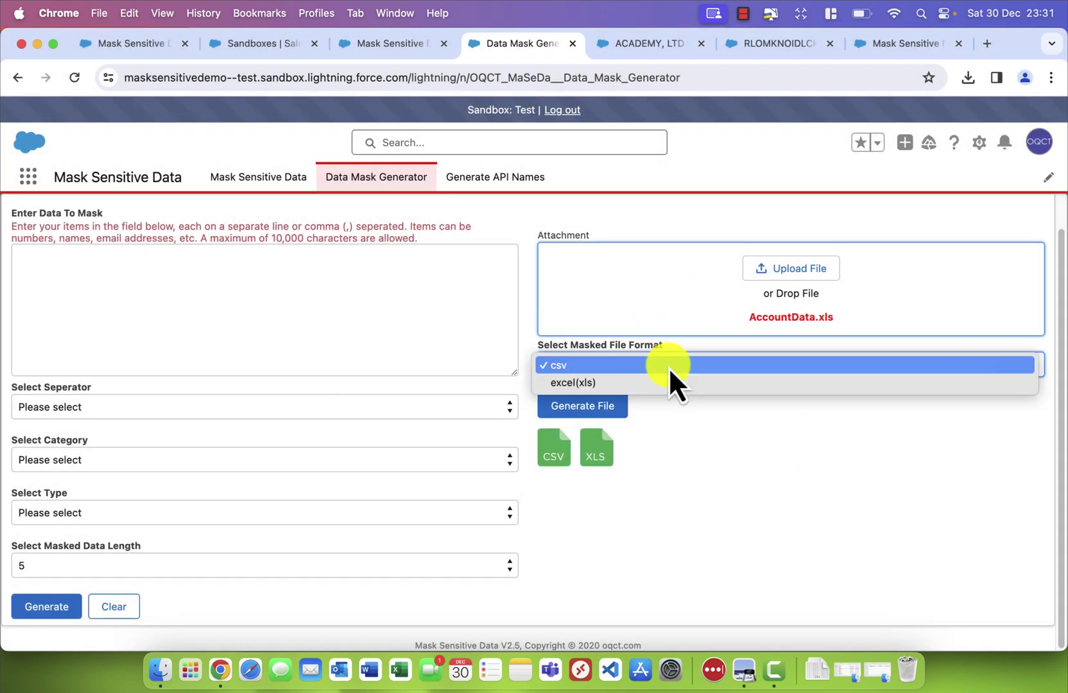
{"action": "left_click", "coordinate": [598, 389]}
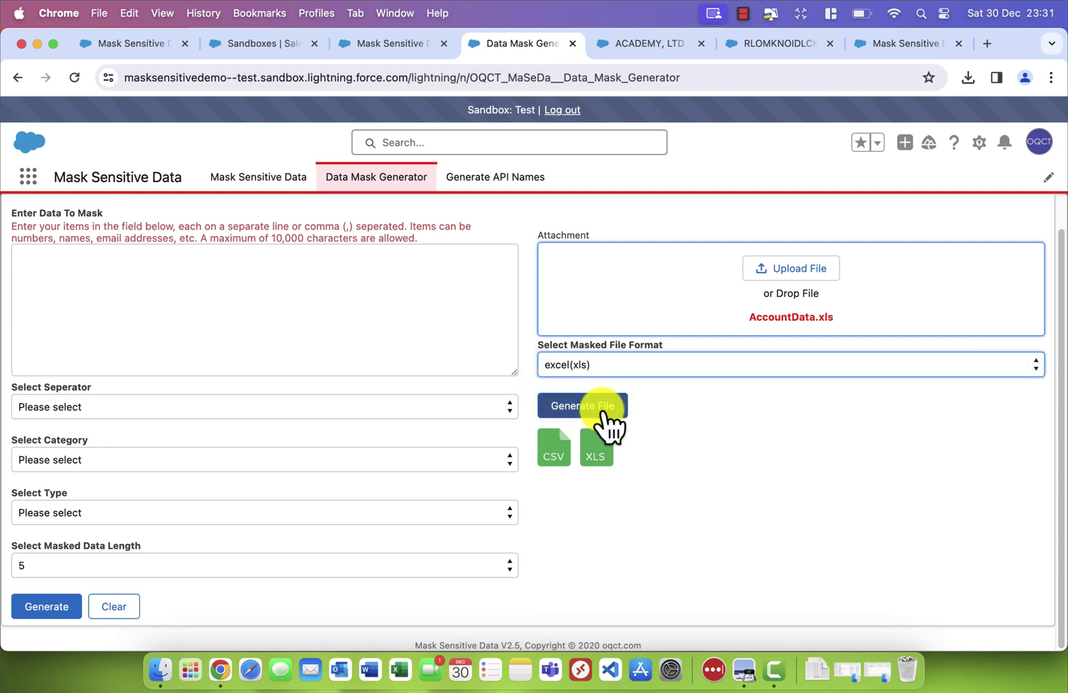
Generate the field mapping, keeping Name's masking pattern and original data length unchanged
{"action": "left_click", "coordinate": [603, 411]}
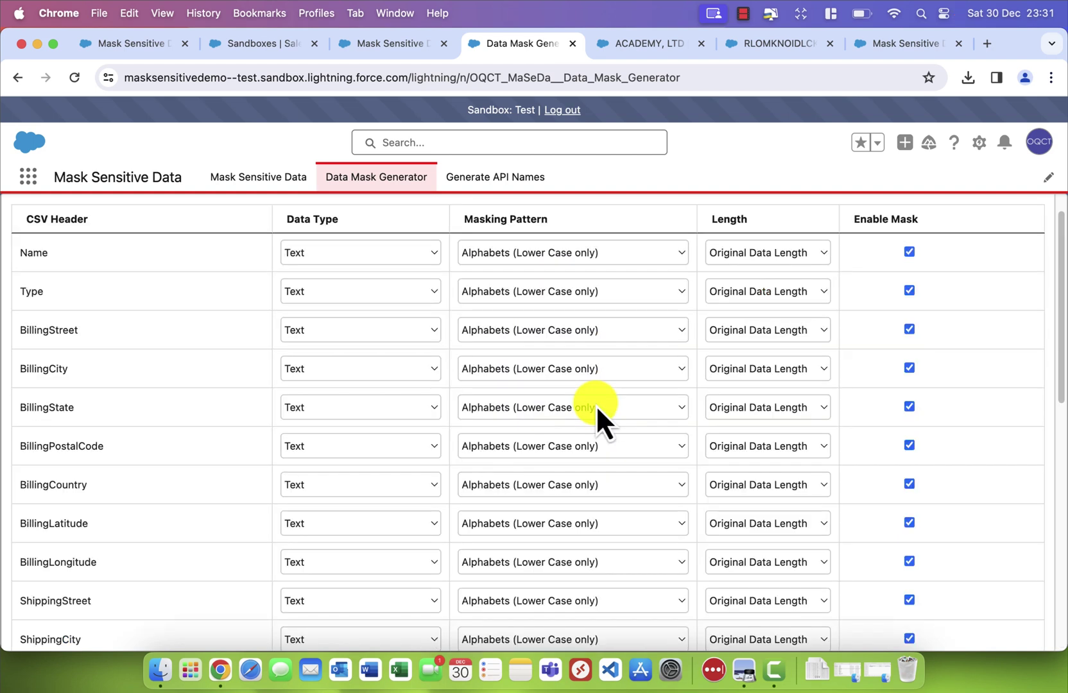
{"action": "left_click", "coordinate": [346, 287]}
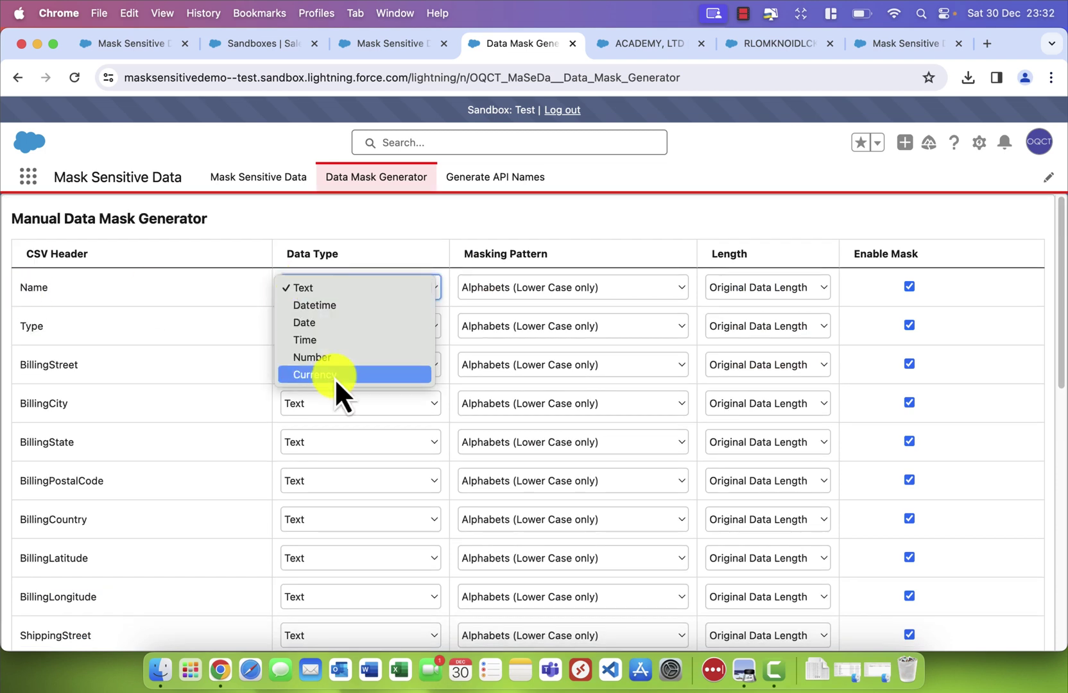
{"action": "left_click", "coordinate": [605, 283]}
{"action": "left_click", "coordinate": [793, 249]}
{"action": "left_click", "coordinate": [782, 292]}
{"action": "left_click", "coordinate": [795, 225]}
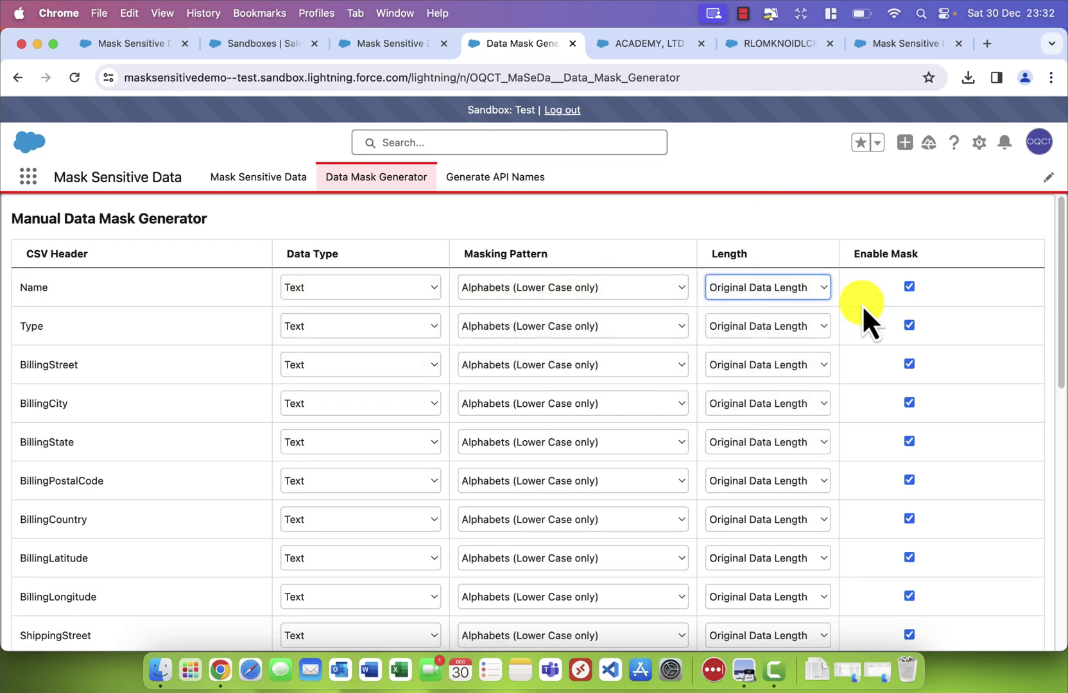
{"action": "scroll", "coordinate": [152, 460], "scroll_direction": "down", "scroll_amount": 9}
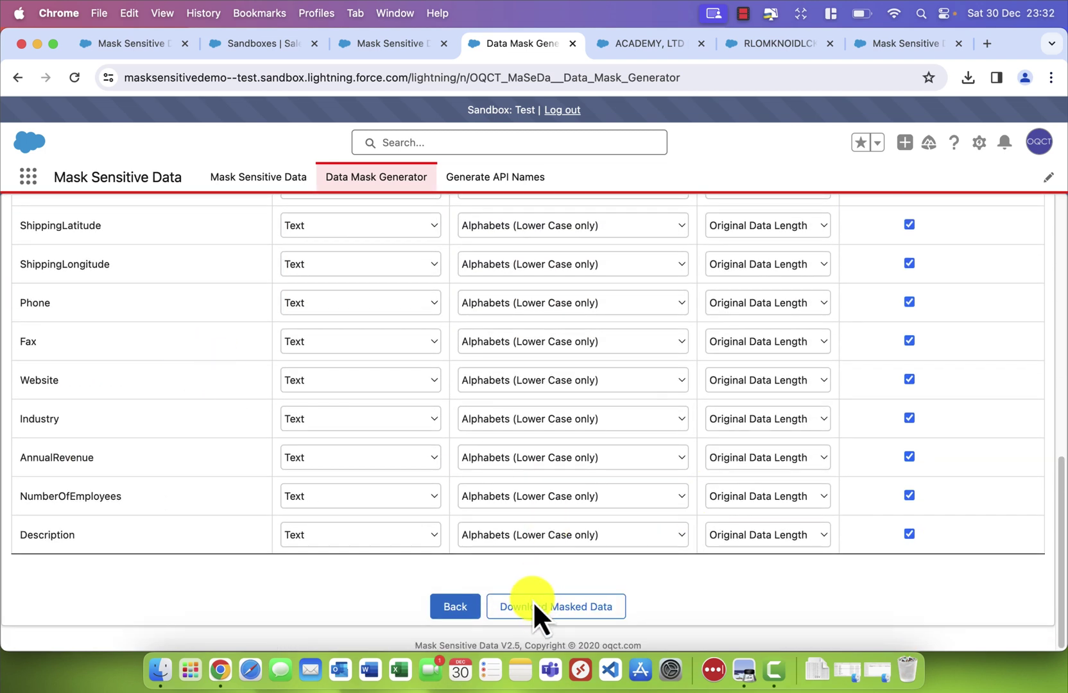
Download the masked file download (1).xls and inspect its scrambled columns in Excel
{"action": "left_click", "coordinate": [547, 610]}
{"action": "left_click", "coordinate": [806, 116]}
{"action": "left_click", "coordinate": [487, 314]}
{"action": "left_click", "coordinate": [60, 166]}
{"action": "left_click", "coordinate": [275, 168]}
{"action": "left_click", "coordinate": [275, 184]}
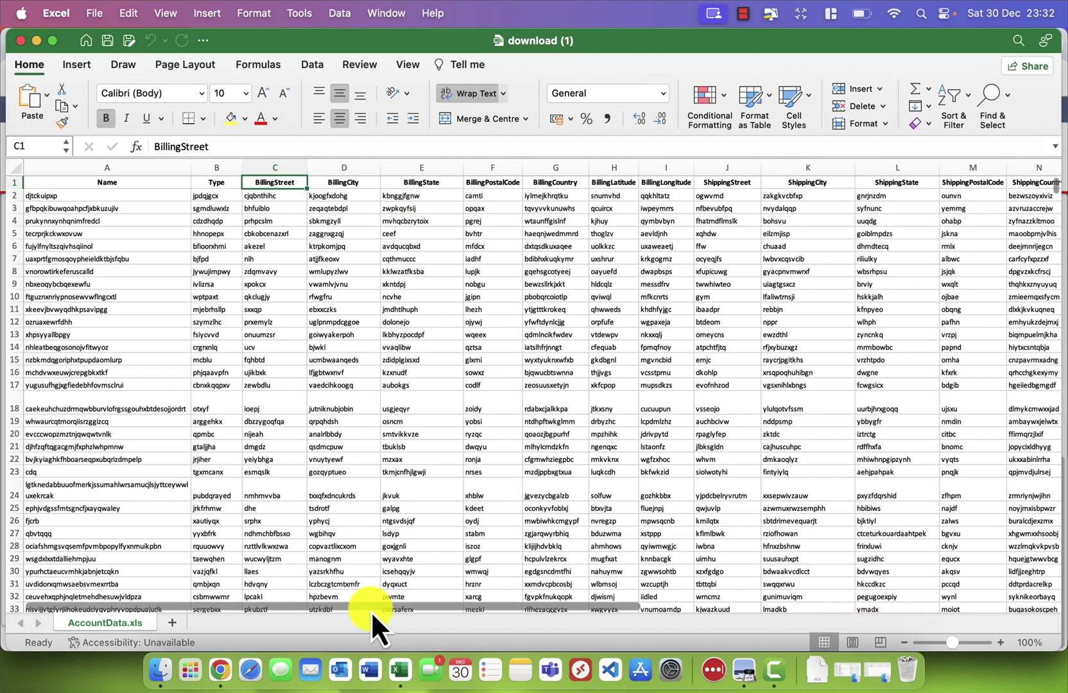
{"action": "left_click_drag", "start_coordinate": [370, 608], "coordinate": [405, 609]}
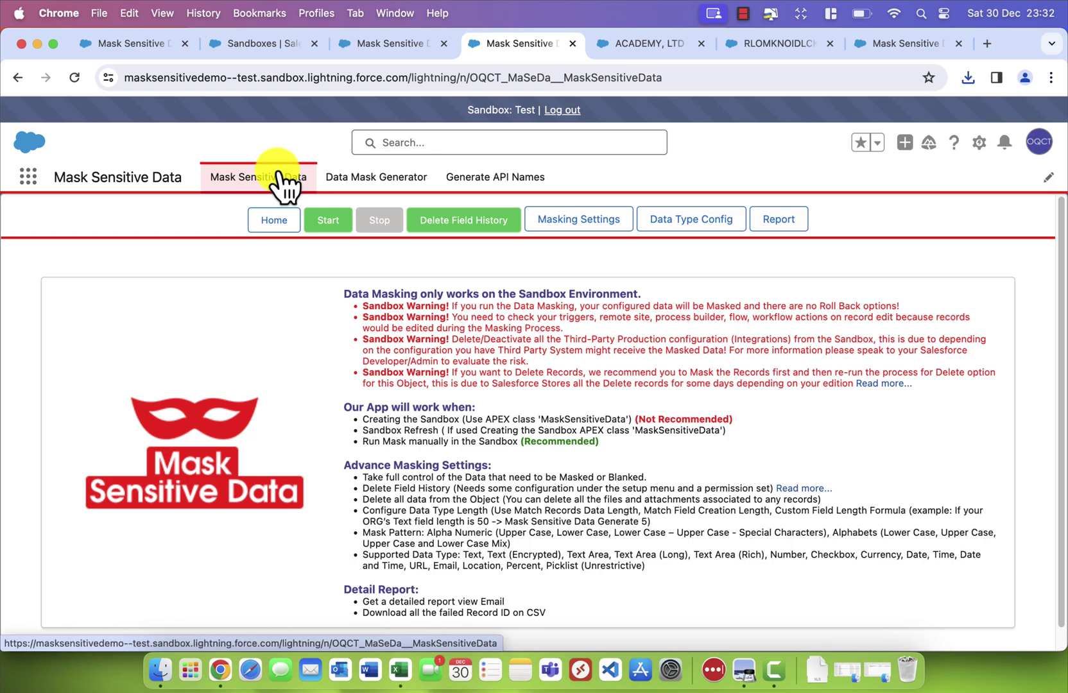